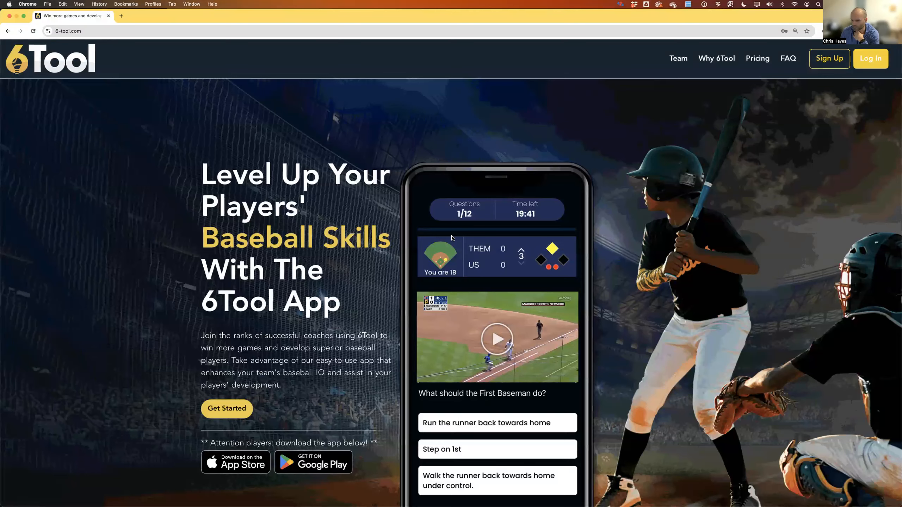
Log in to the coach account from the 6Tool home page.
scroll(676, 273, "down", 2)
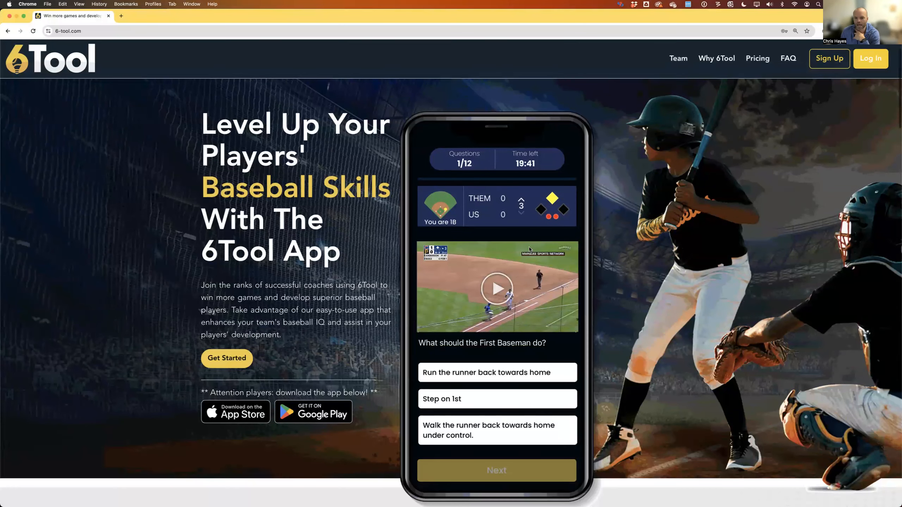
scroll(510, 209, "up", 1)
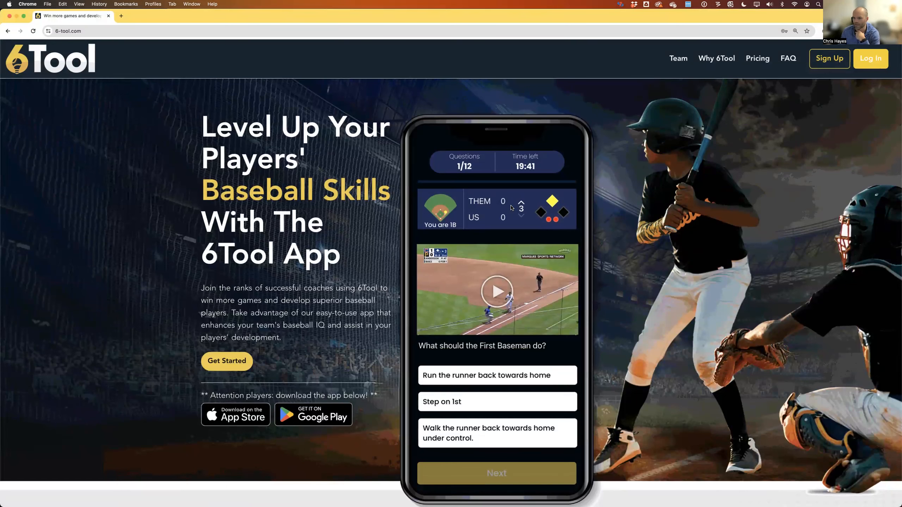
left_click(875, 59)
left_click(450, 200)
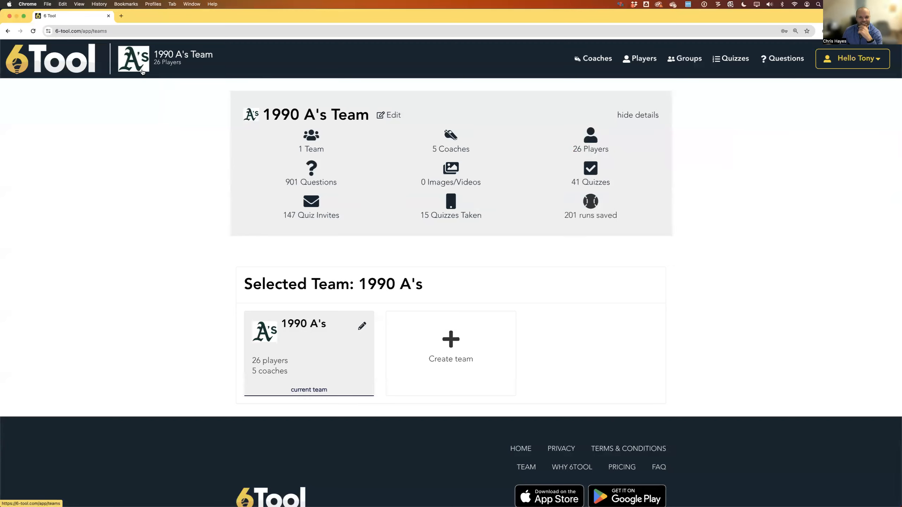
View the 1990 A's coaches list and players list.
left_click(600, 59)
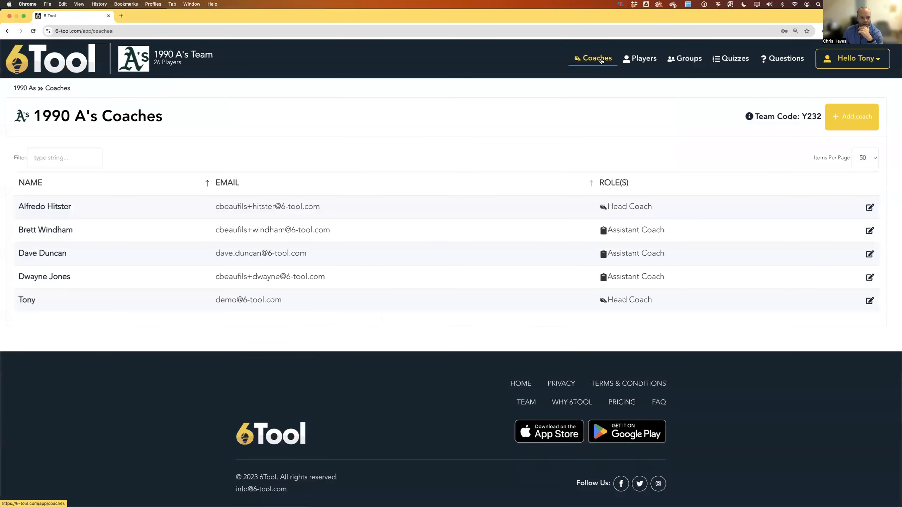
left_click(639, 59)
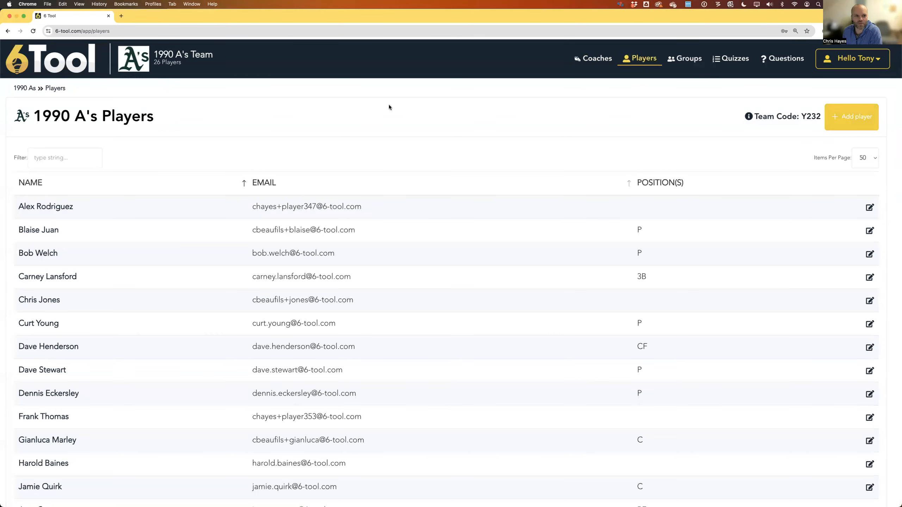
Open the new-player form, look through the available team positions, and return to the players list without creating a player.
left_click(857, 125)
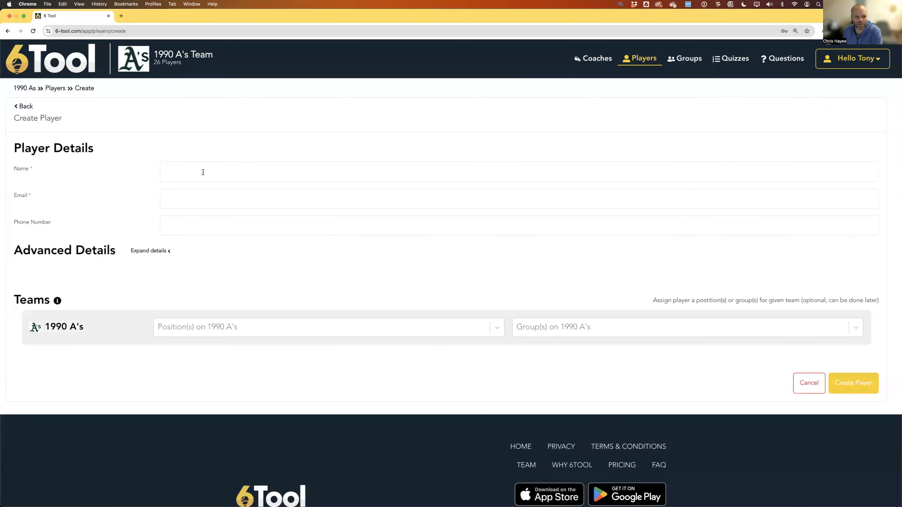
left_click(474, 334)
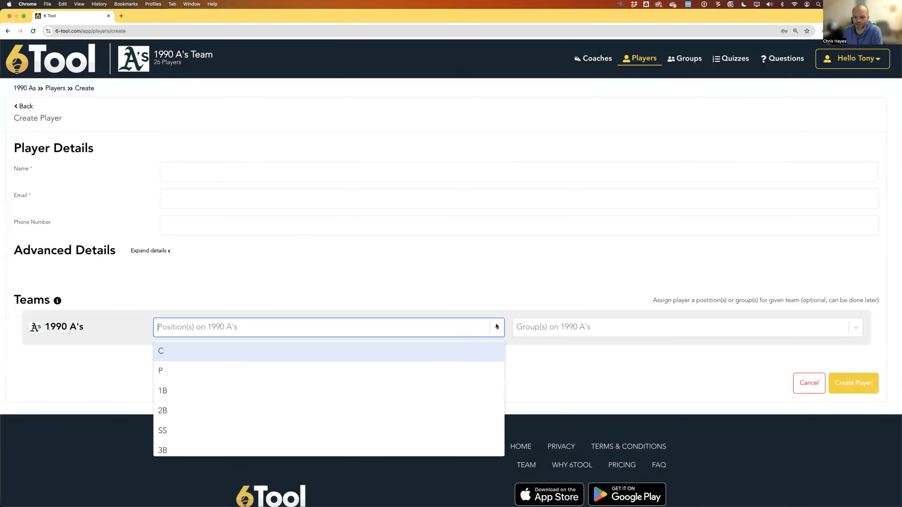
left_click(555, 365)
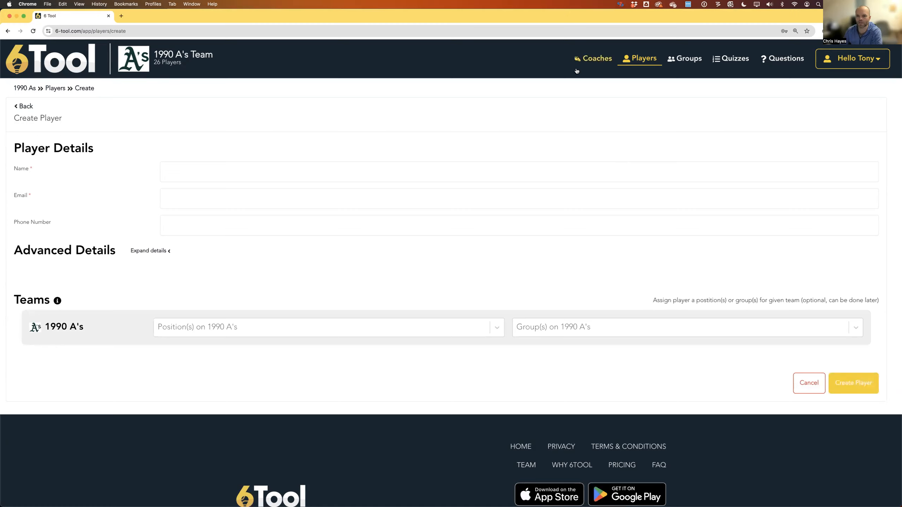
left_click(631, 60)
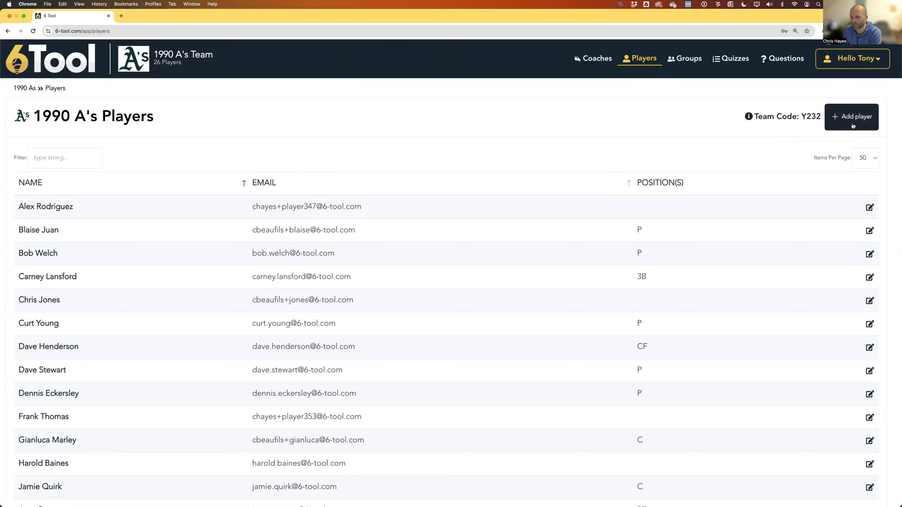
Start a Baserunning auto-quiz and try inviting all players, followed by only the Outfielders group, leaving every player deselected.
left_click(732, 64)
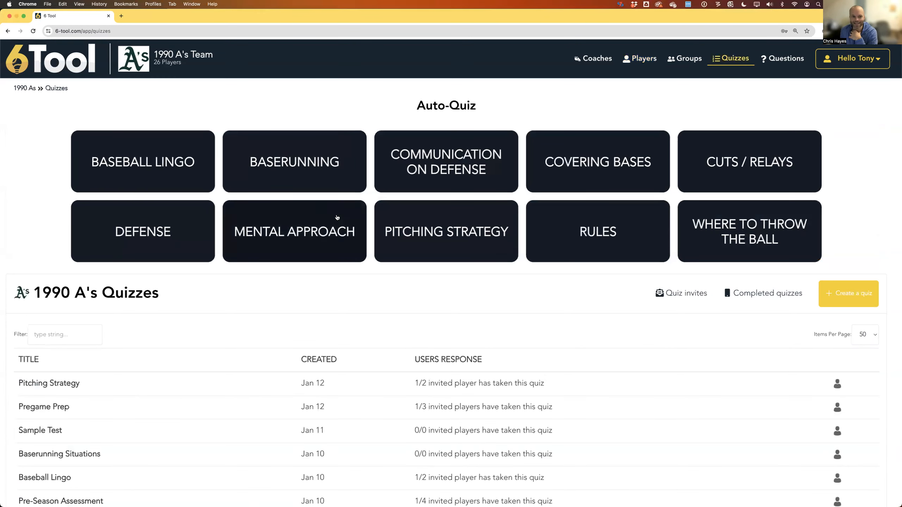
left_click(306, 169)
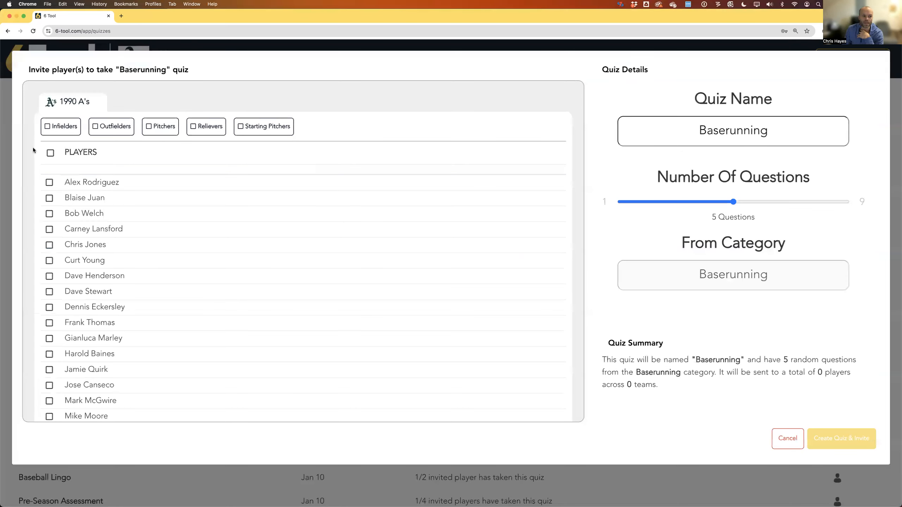
left_click(50, 153)
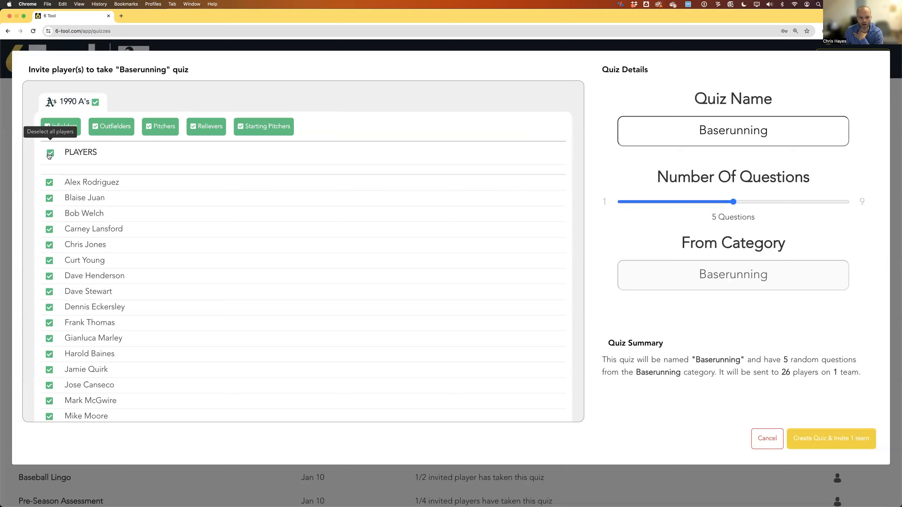
left_click(50, 154)
left_click(111, 126)
scroll(137, 299, "down", 5)
scroll(138, 298, "up", 2)
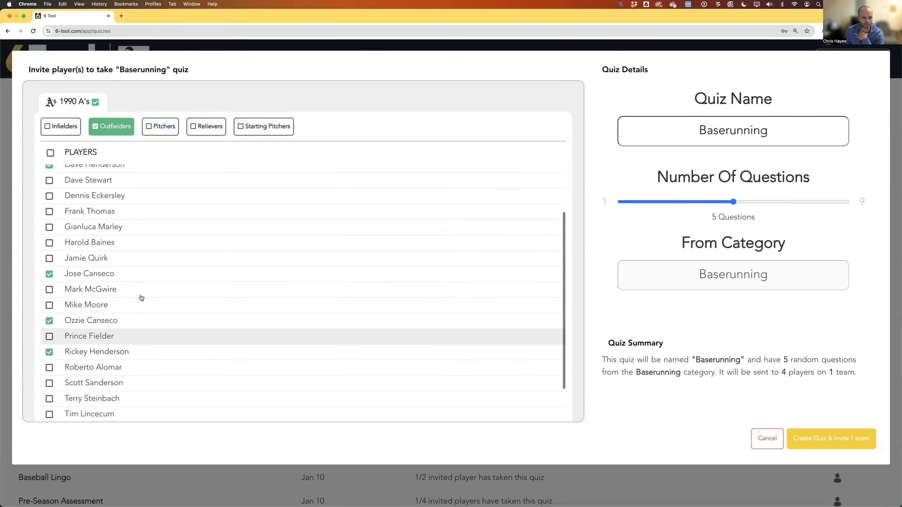
left_click(112, 132)
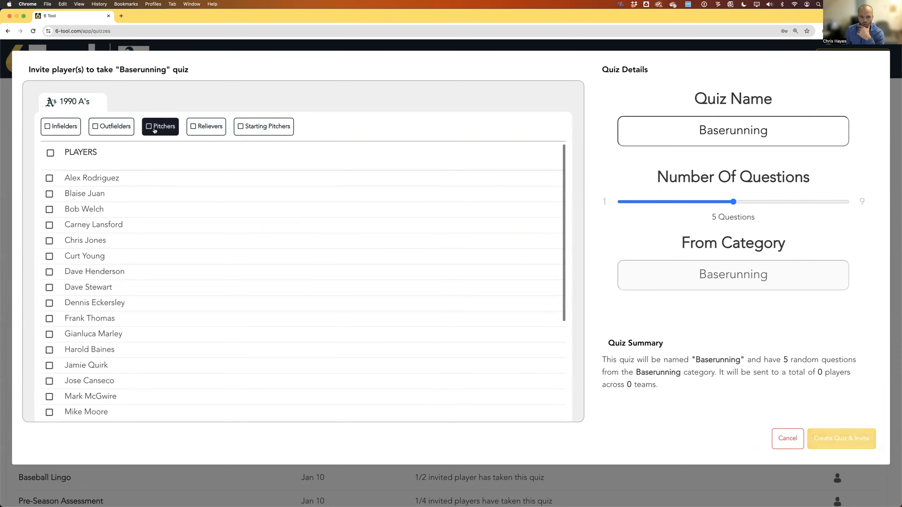
scroll(170, 181, "up", 1)
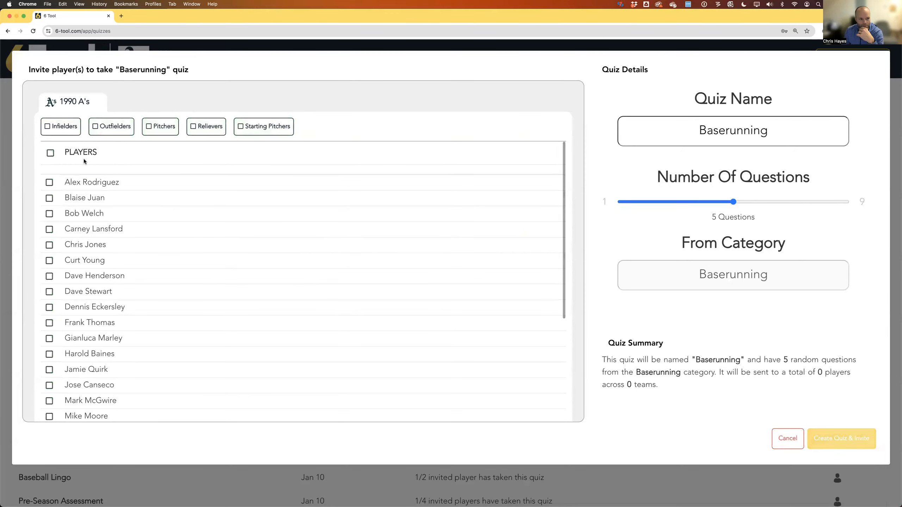
Select all players for the Baserunning quiz, keep 5 questions, and cancel the quiz without sending it.
left_click(51, 155)
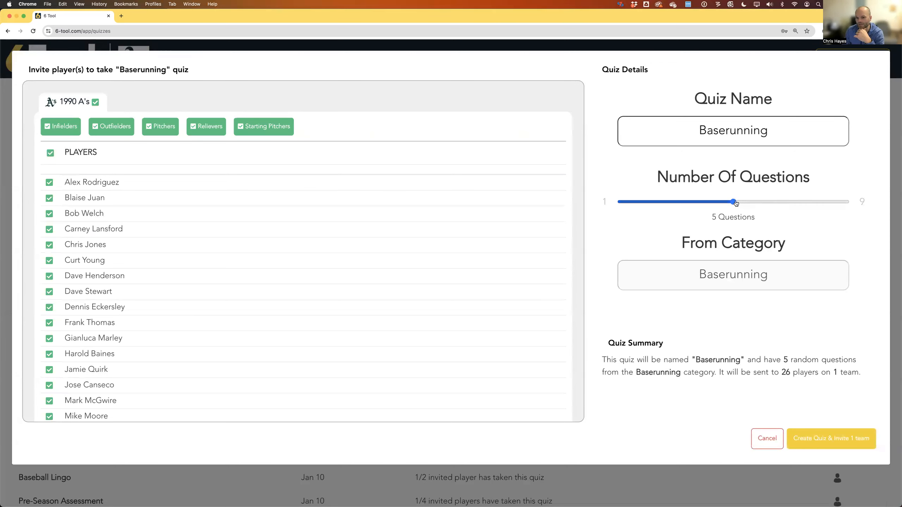
mouse_move(735, 202)
left_mouse_down()
mouse_move(828, 203)
mouse_move(675, 208)
mouse_move(847, 203)
mouse_move(737, 207)
left_mouse_up()
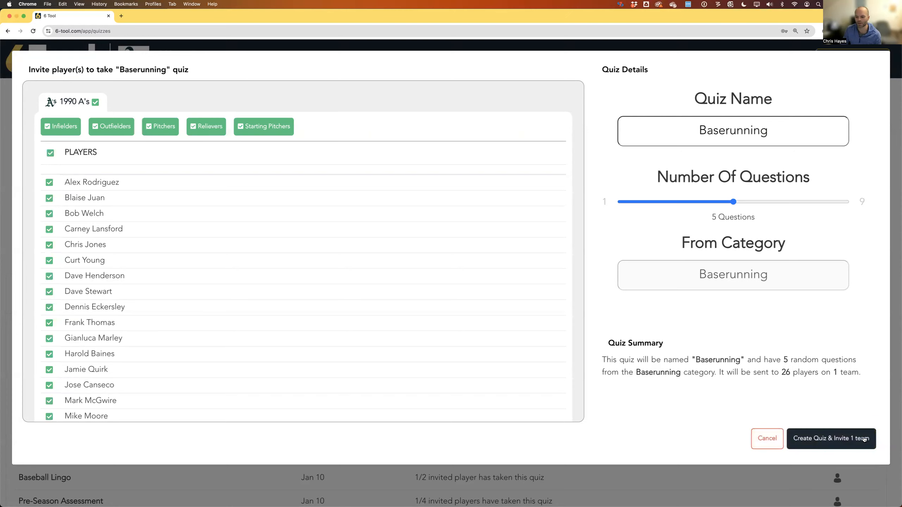
left_click(766, 440)
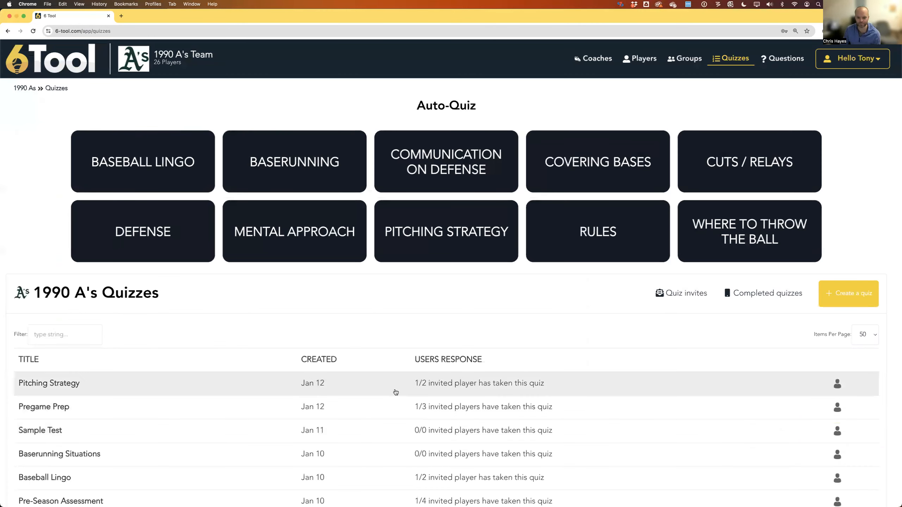
Open the Pitching Strategy quiz results and view the player's answer to question 1.
left_click(420, 390)
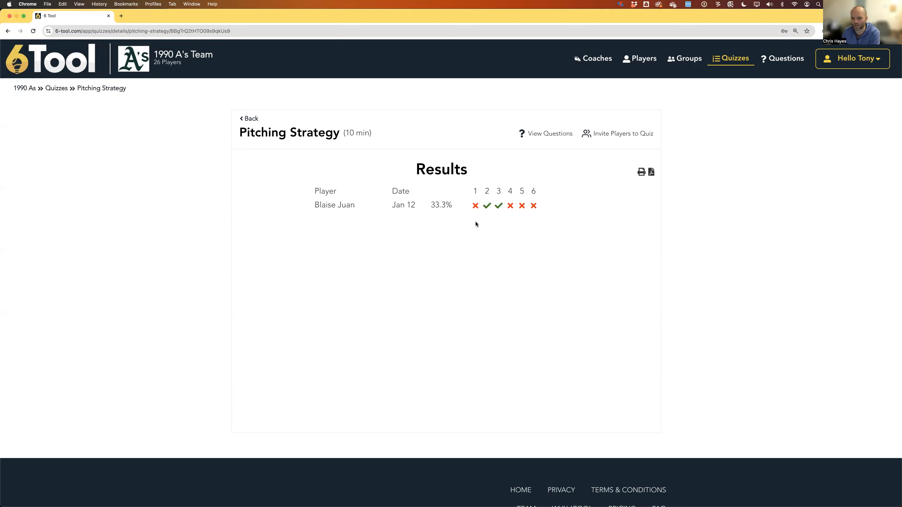
mouse_move(475, 207)
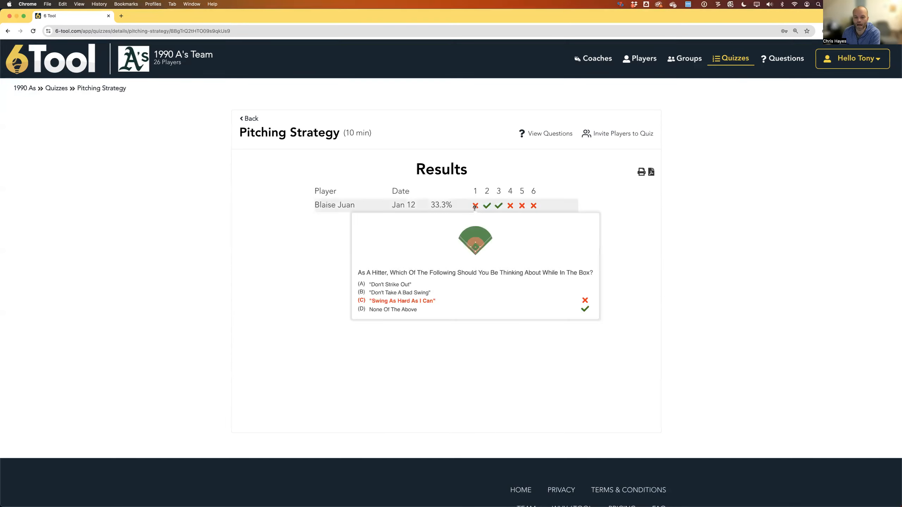
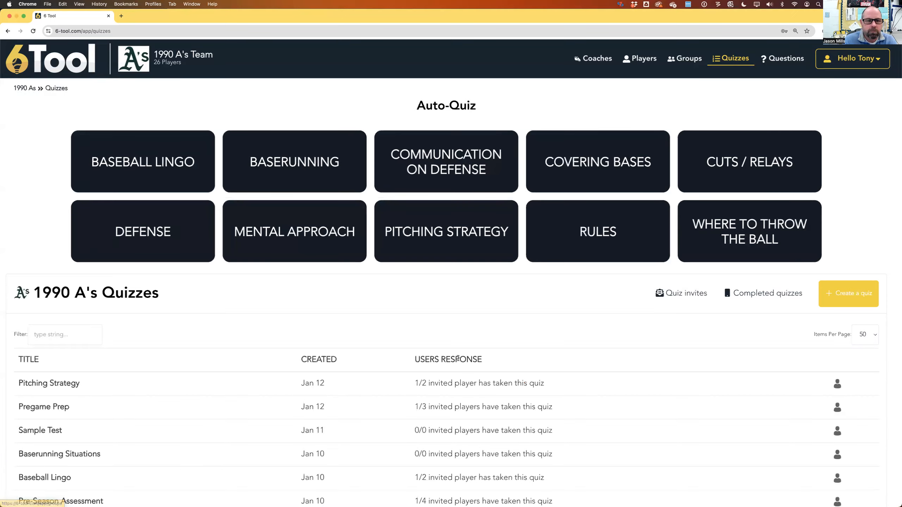
scroll(380, 220, "up", 3)
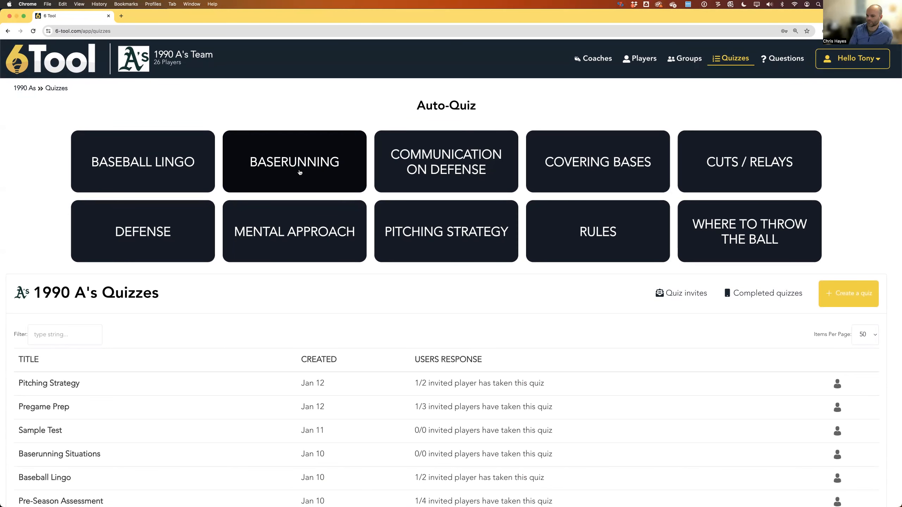
scroll(327, 286, "down", 3)
scroll(403, 199, "up", 4)
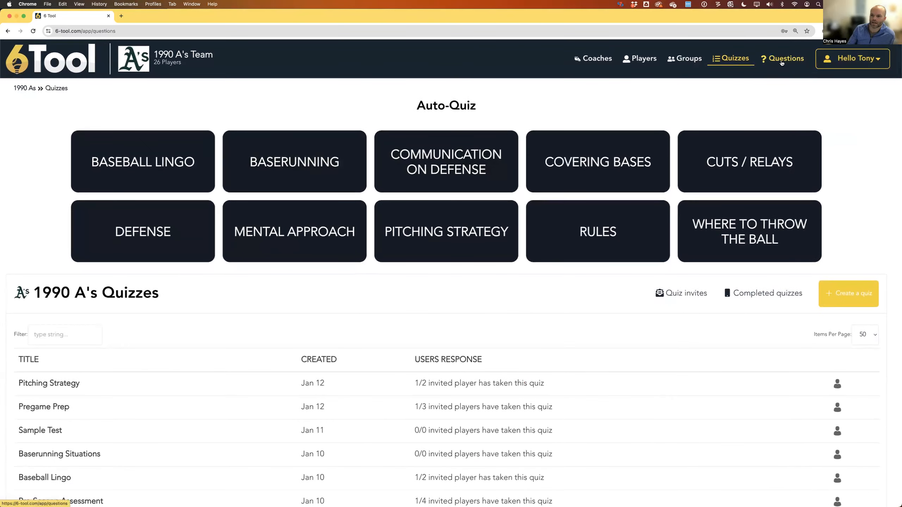
Filter the team's question library to the Cutoffs & Relays category and the SS player type.
left_click(781, 63)
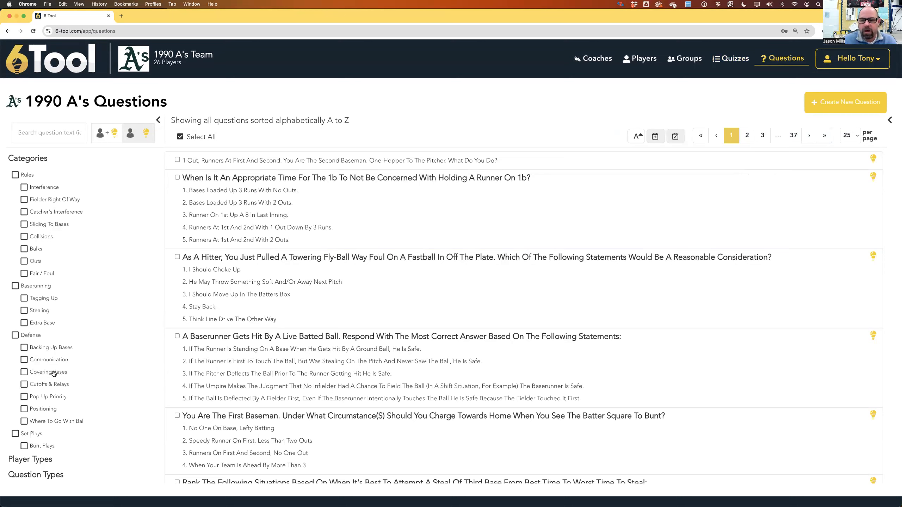
left_click(24, 386)
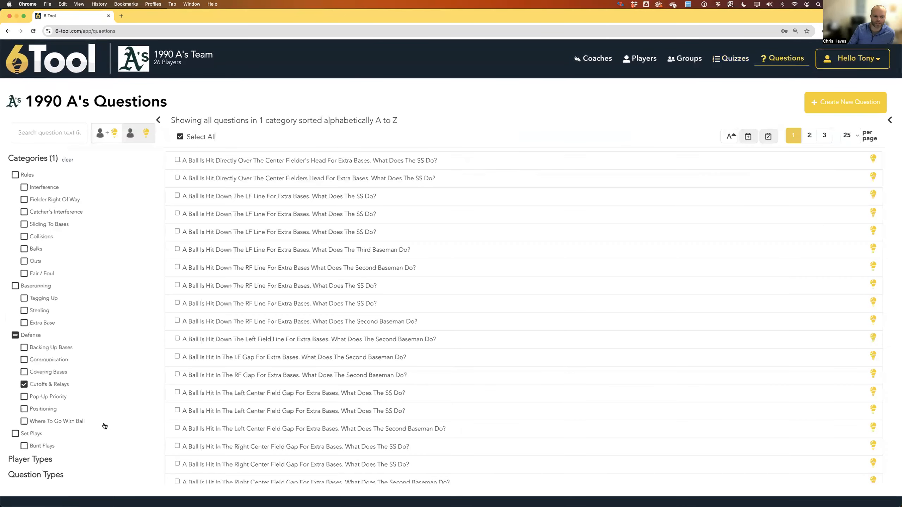
left_click(28, 460)
left_click(38, 260)
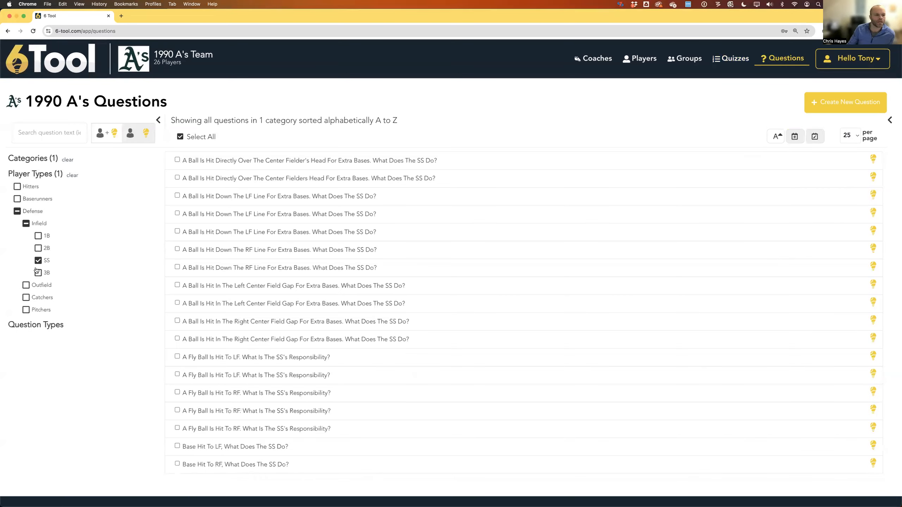
left_click(36, 159)
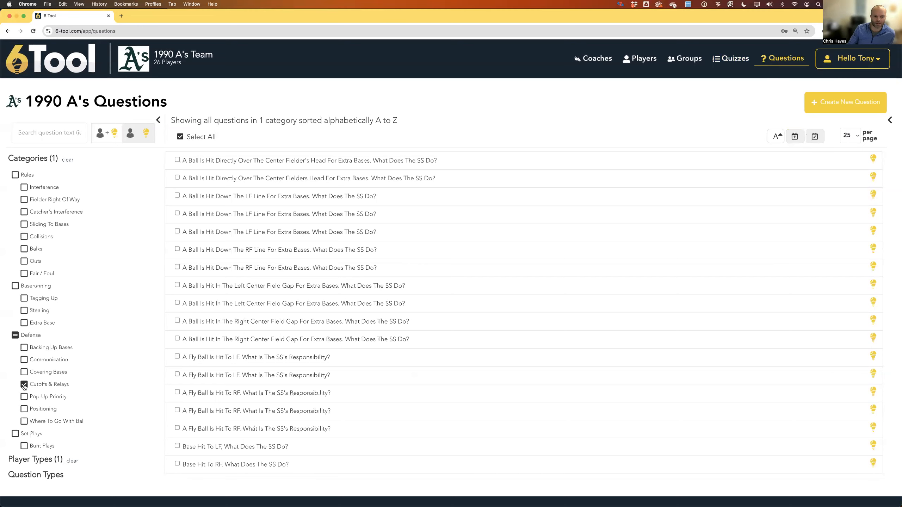
left_click(43, 460)
Add all the filtered shortstop questions to a new quiz and name it SS Cutoffs.
left_click(180, 136)
scroll(206, 205, "down", 10)
scroll(207, 205, "up", 10)
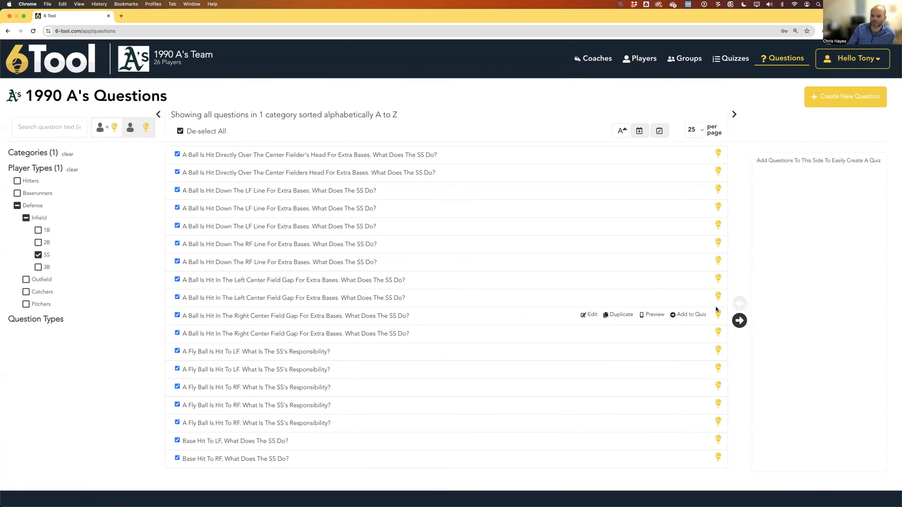
left_click(740, 321)
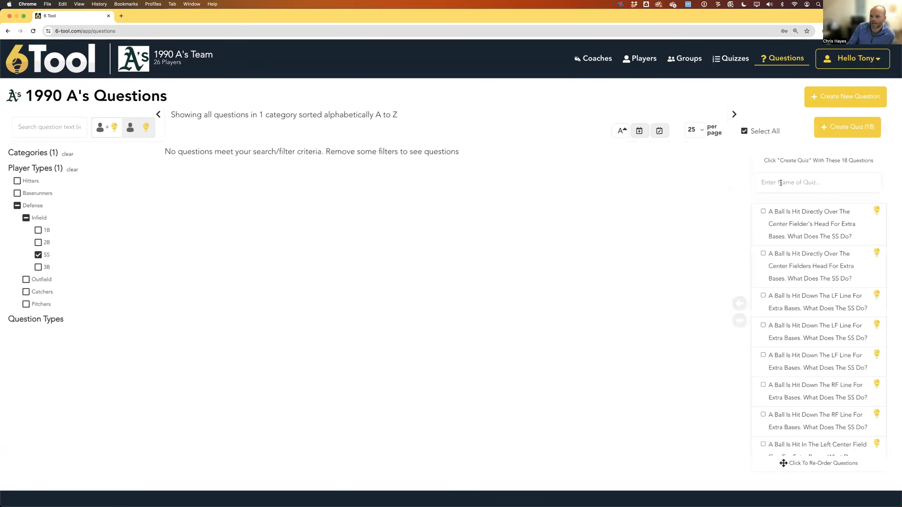
left_click(785, 183)
type("SS Cutoffs")
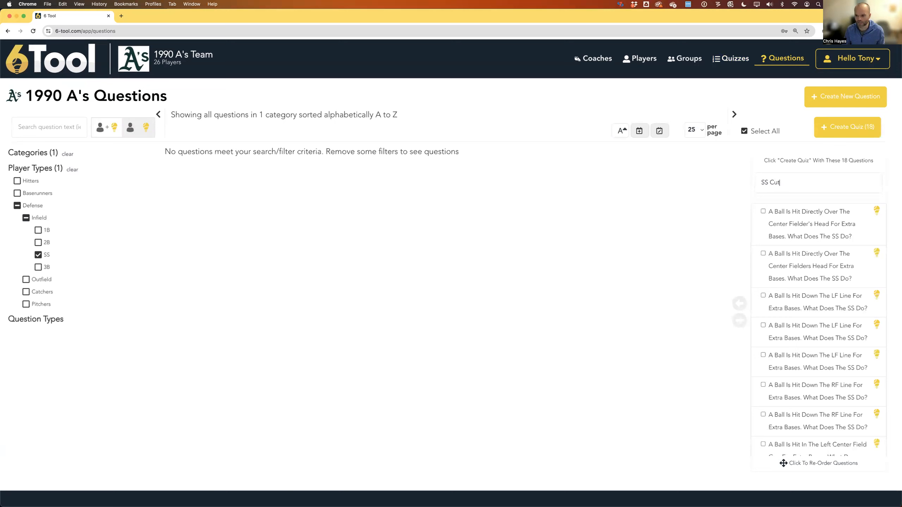
Open the creation dialog for the SS Cutoffs quiz, review the player groups available to invite, and cancel without creating it.
left_click(846, 129)
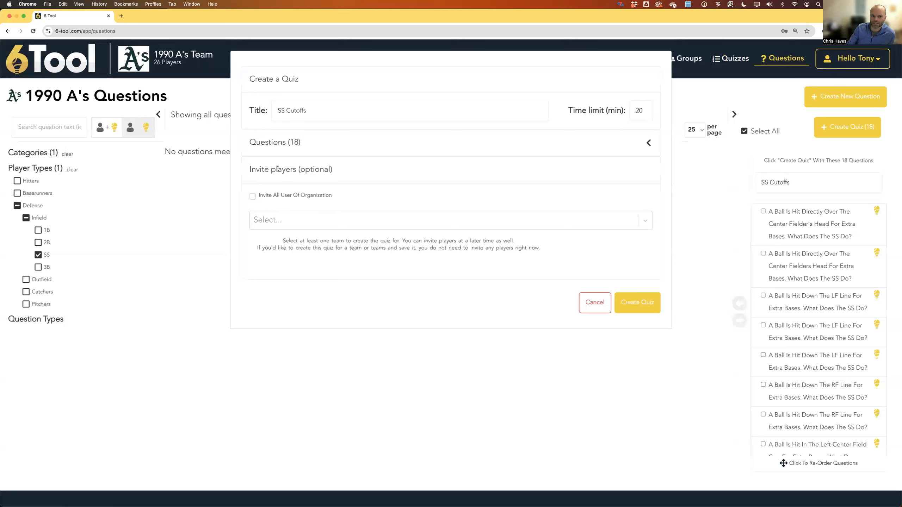
left_click(638, 218)
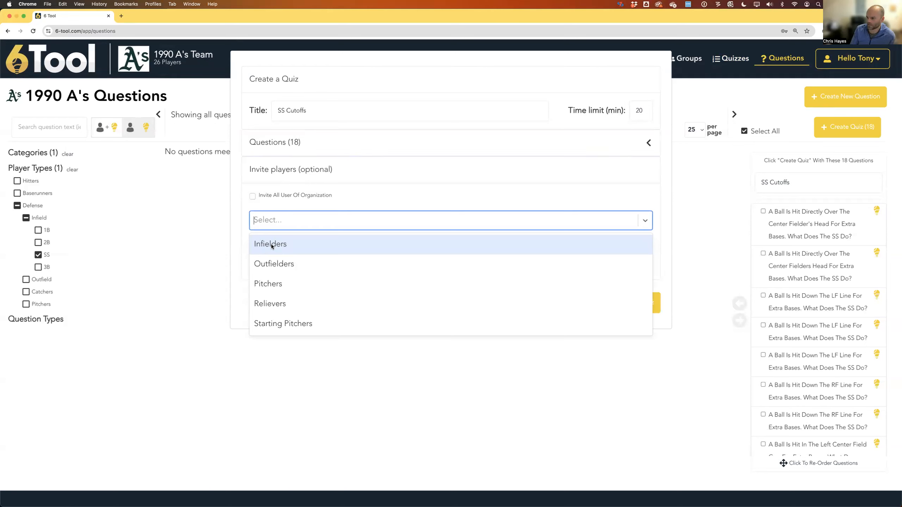
left_click(331, 191)
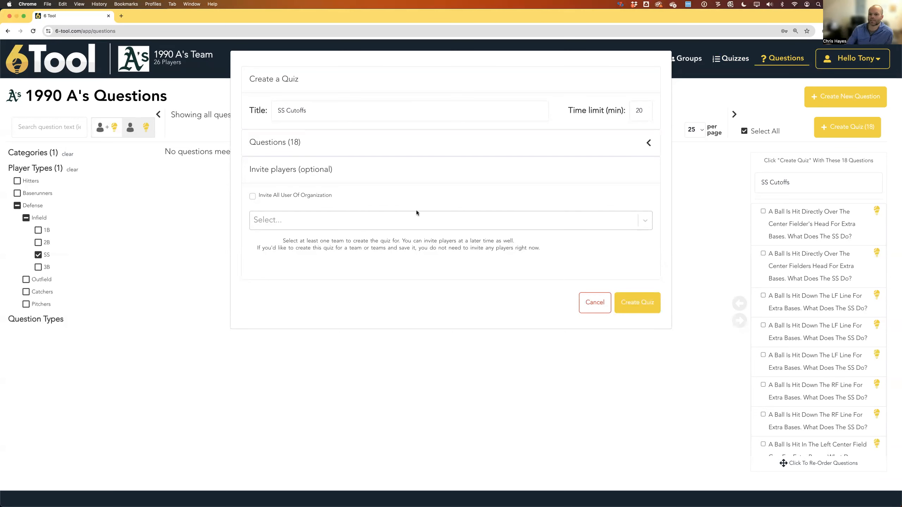
left_click(603, 304)
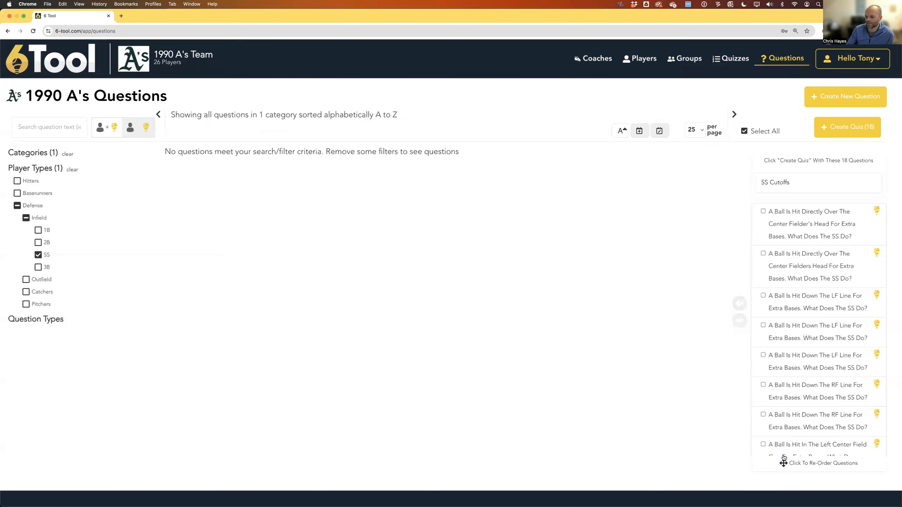
Enable question reordering for the quiz and move the third question, about a ball hit down the LF line, to second place.
left_click(785, 462)
left_click_drag(798, 265, 798, 212)
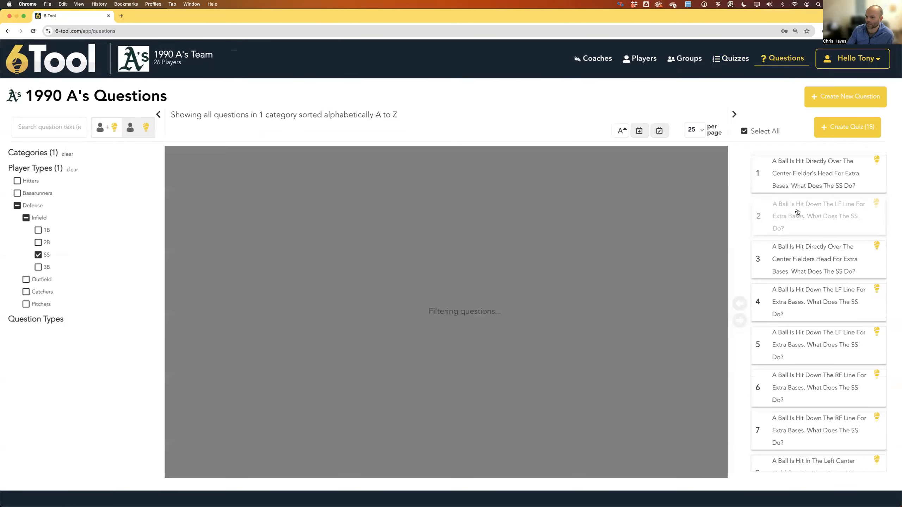
Move the third quiz question, about a ball over the center fielder's head, to second place and reload the page to clear the quiz and filters.
left_click_drag(799, 258, 803, 209)
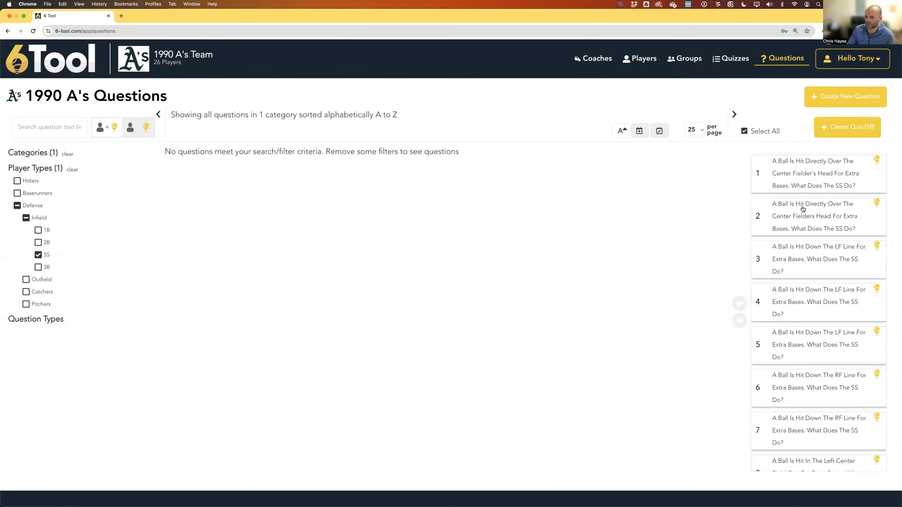
left_click(32, 31)
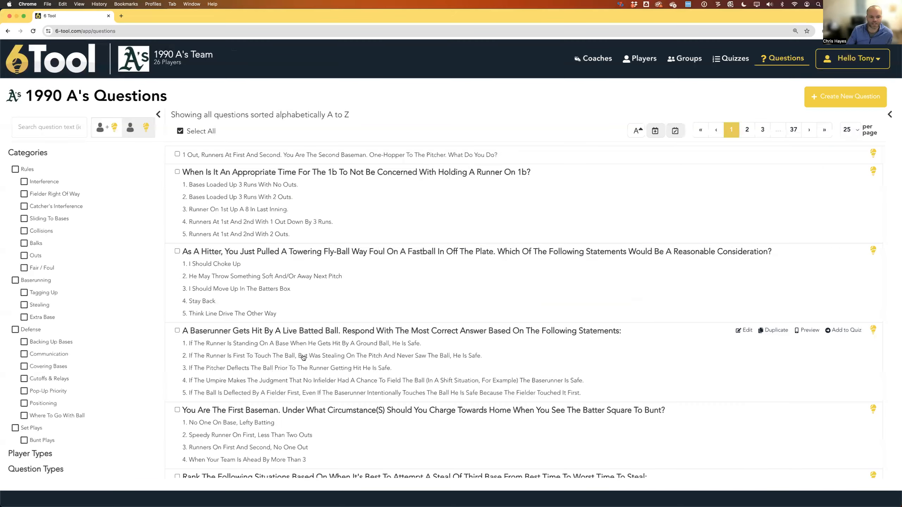
Expand the question about a ball bunted between the third baseman and pitcher and preview it as players see it on a phone.
scroll(226, 374, "down", 7)
left_click(226, 373)
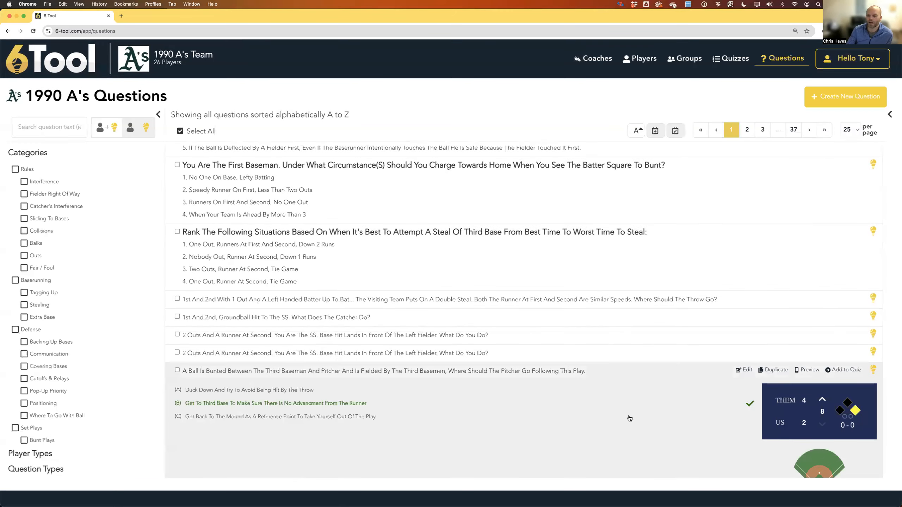
left_click(799, 371)
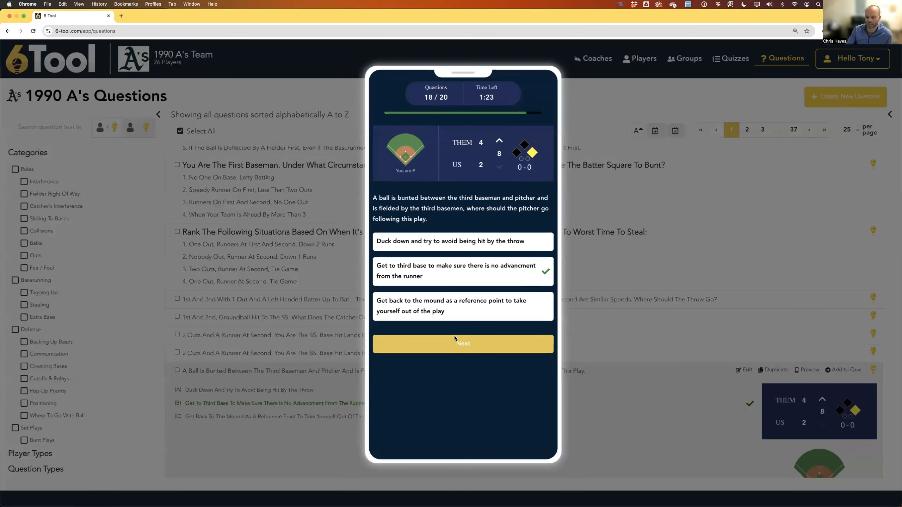
left_click(597, 273)
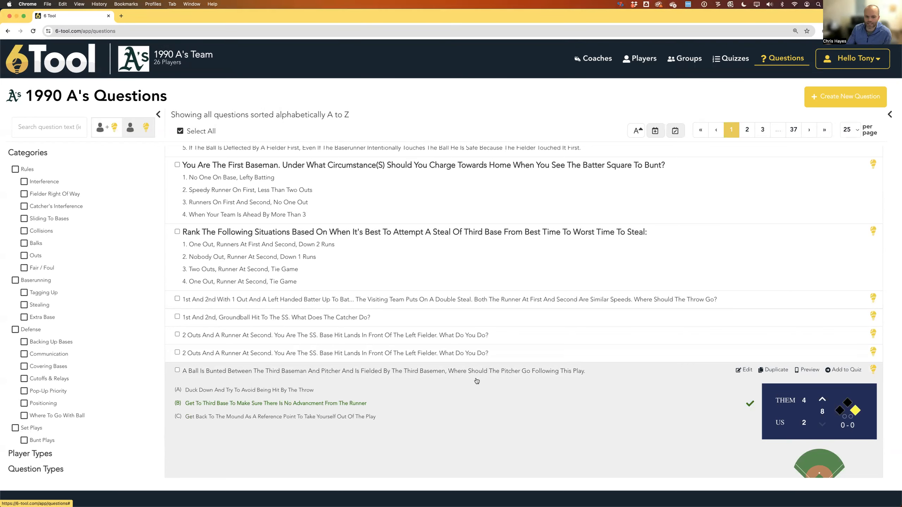
Request an edit of the bunted-ball question, read the duplicate-and-edit confirmation, and cancel it.
left_click(744, 372)
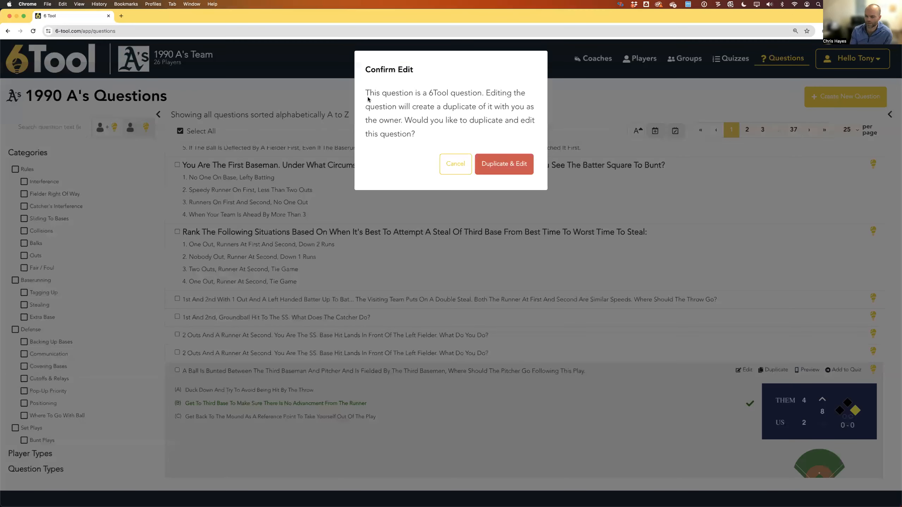
left_click(456, 164)
scroll(600, 320, "down", 1)
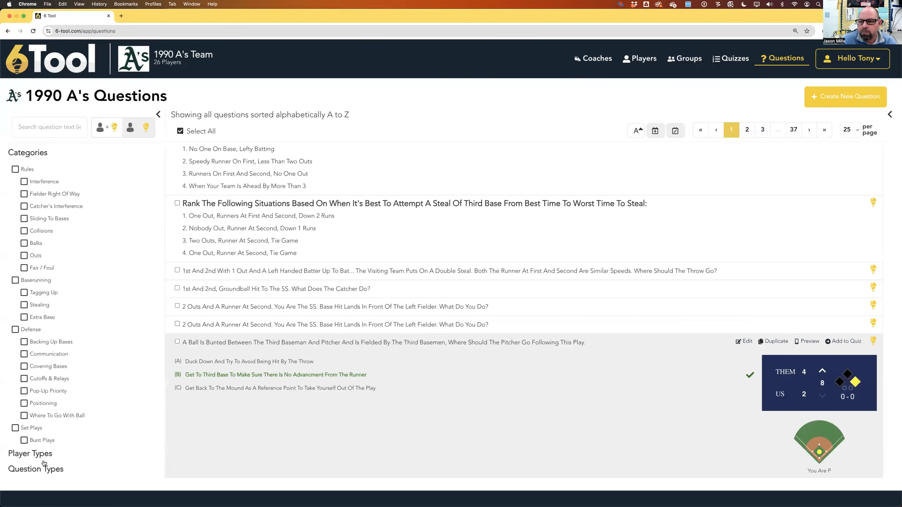
Filter the library to video questions and preview the one about the third baseman tagging the runner, playing its clip.
left_click(31, 469)
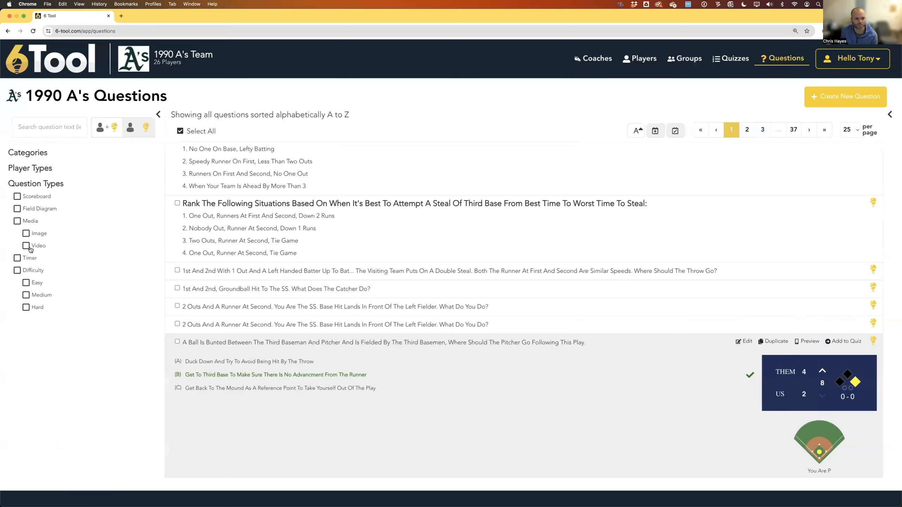
left_click(26, 246)
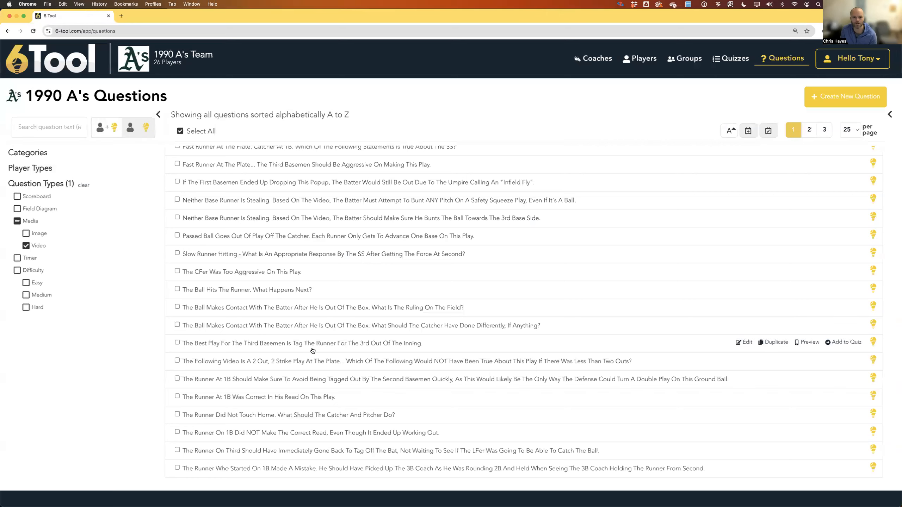
left_click(309, 349)
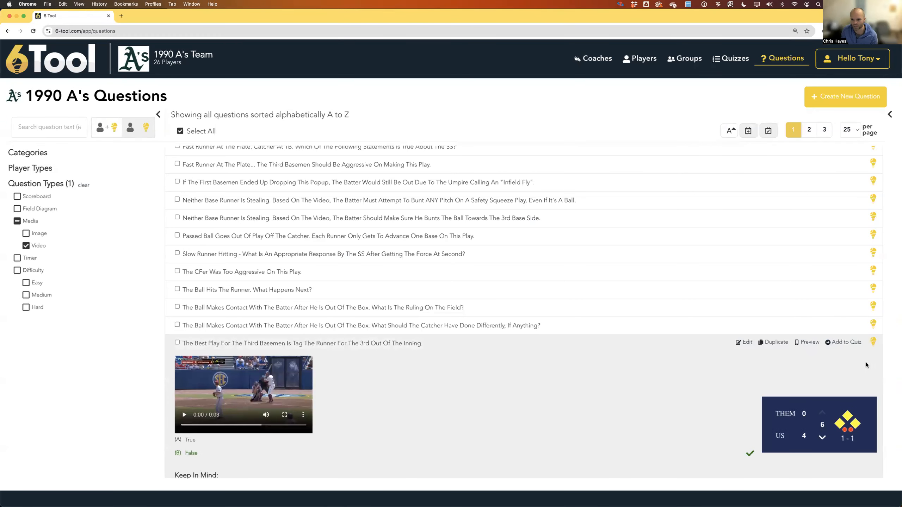
left_click(810, 343)
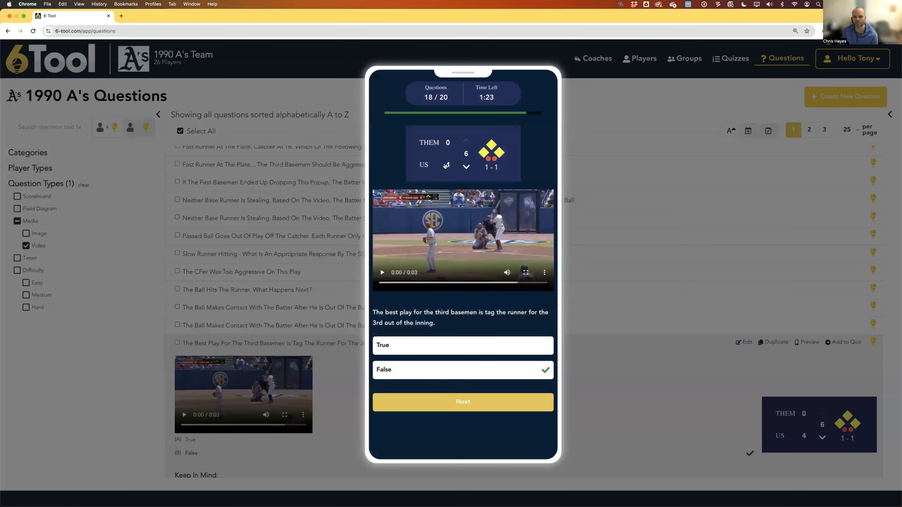
left_click(382, 272)
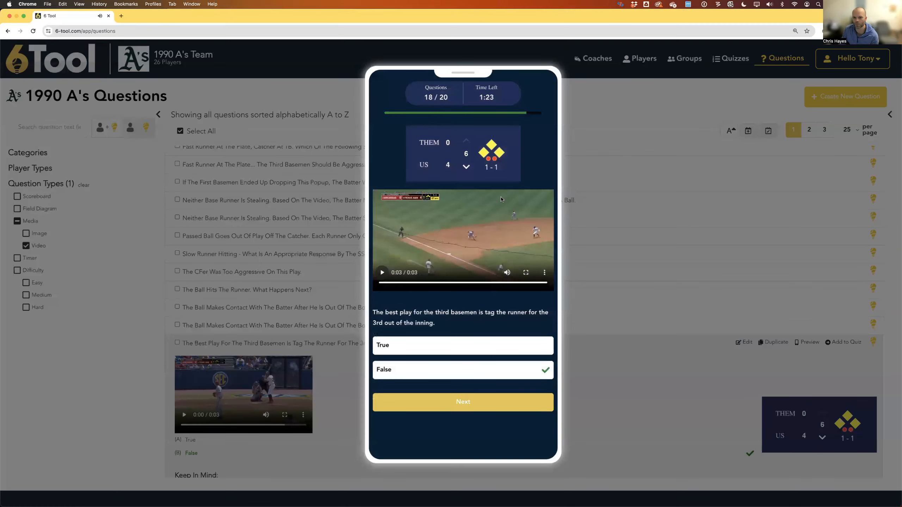
left_click(616, 145)
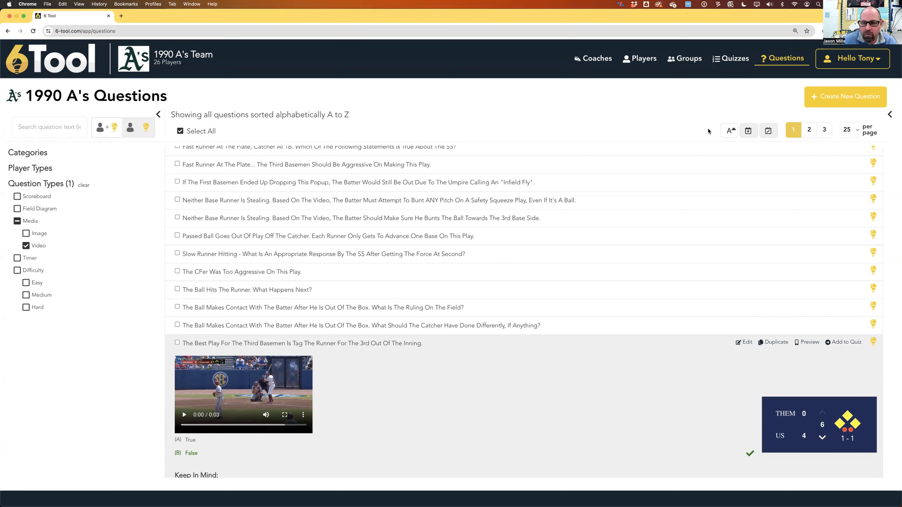
Start a new question with the scoreboard and field shown, placing runners on first and third with two outs.
left_click(834, 99)
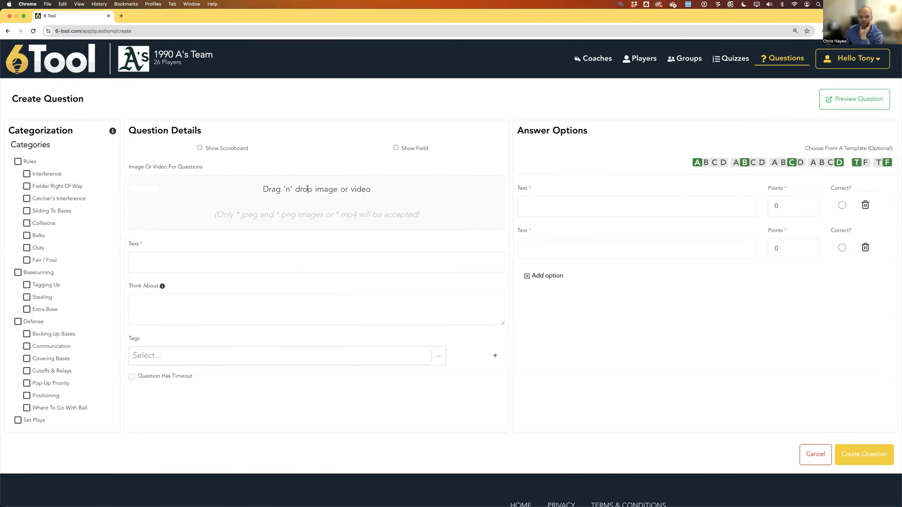
left_click(200, 147)
left_click(395, 149)
left_click(258, 186)
left_click(243, 186)
left_click(254, 193)
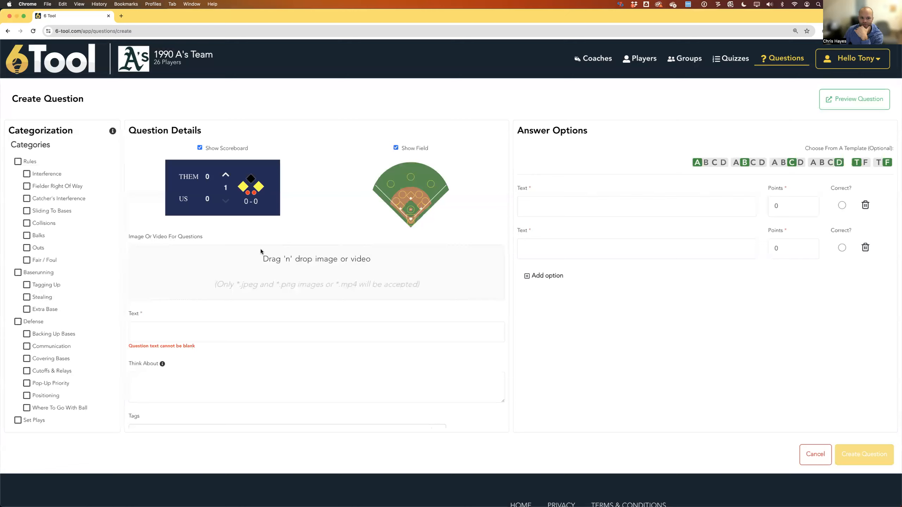
Set the scoreboard to Them 4, Us 5 in the 7th inning.
left_click(207, 199)
left_click(225, 293)
left_click(207, 177)
left_click(218, 256)
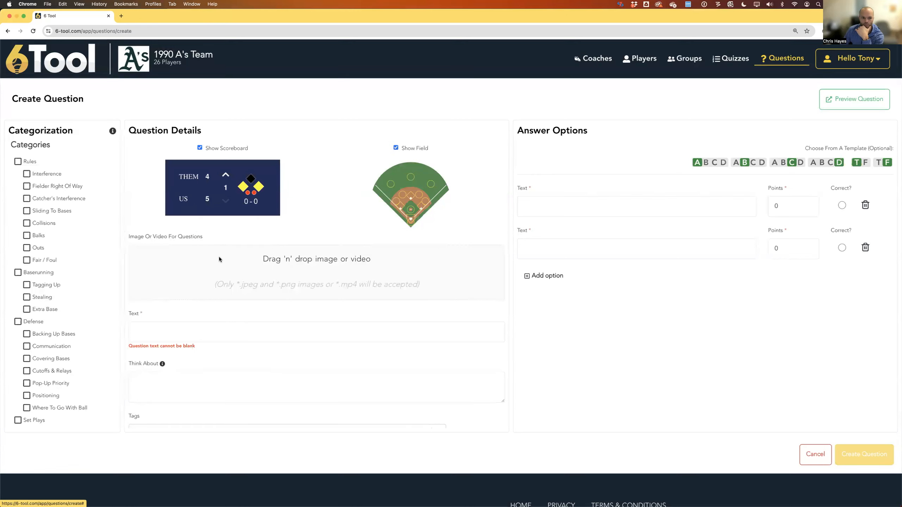
left_click(226, 187)
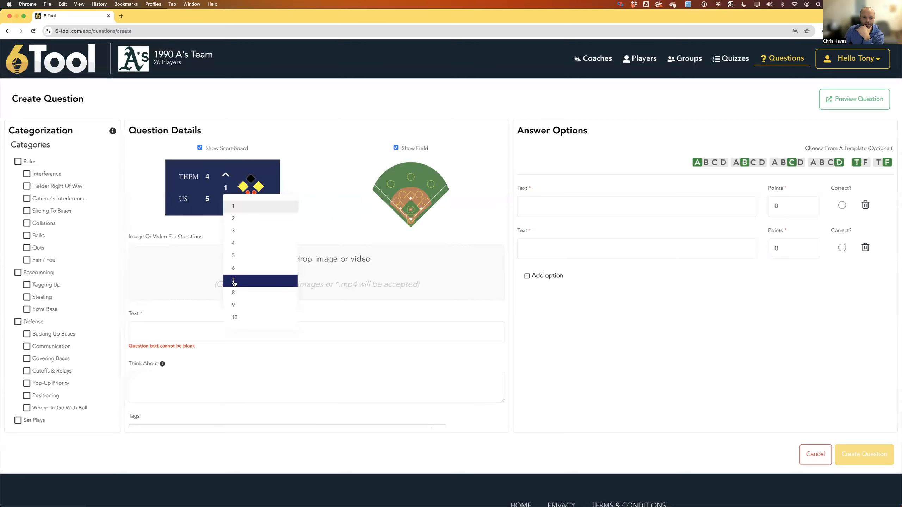
left_click(234, 283)
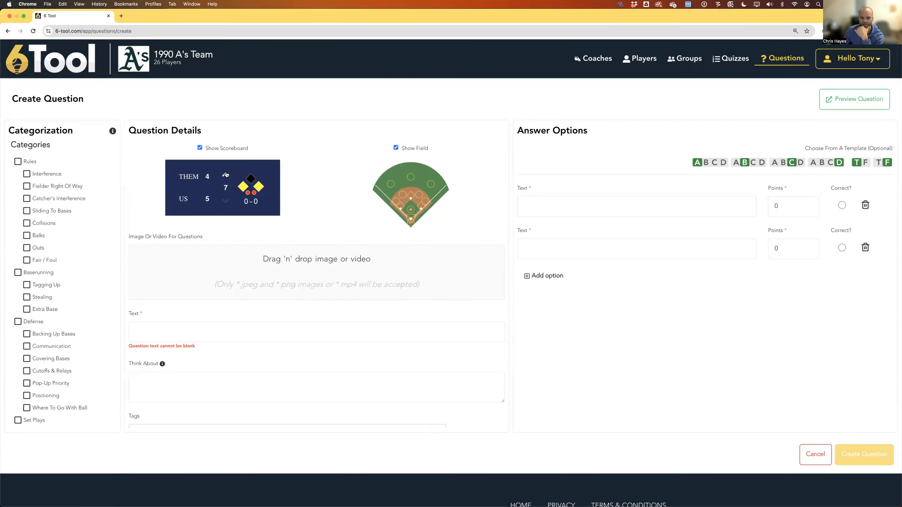
Mark SS on the field diagram, enter the question text "Base hit to deep RC, where do you go for the cut?" and preview the question.
left_click(402, 197)
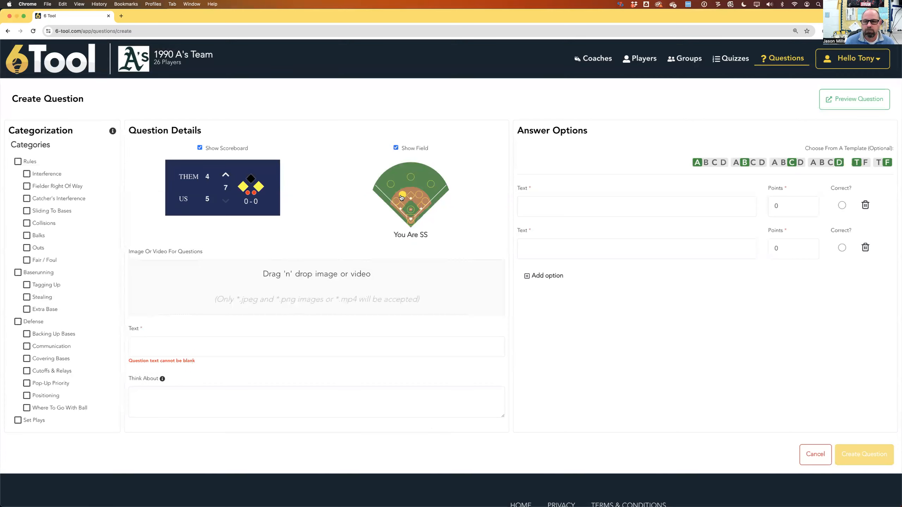
right_click(164, 352)
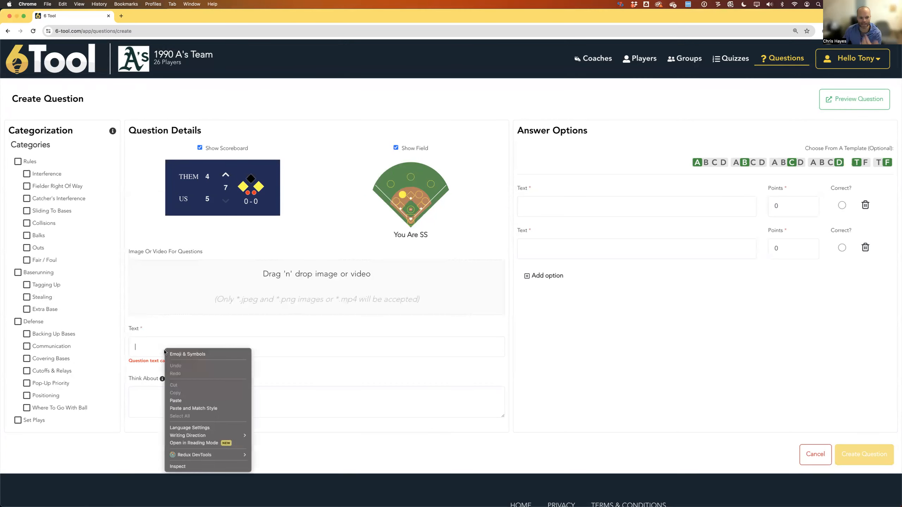
left_click(165, 350)
type("Base hit to deep RC, where do y")
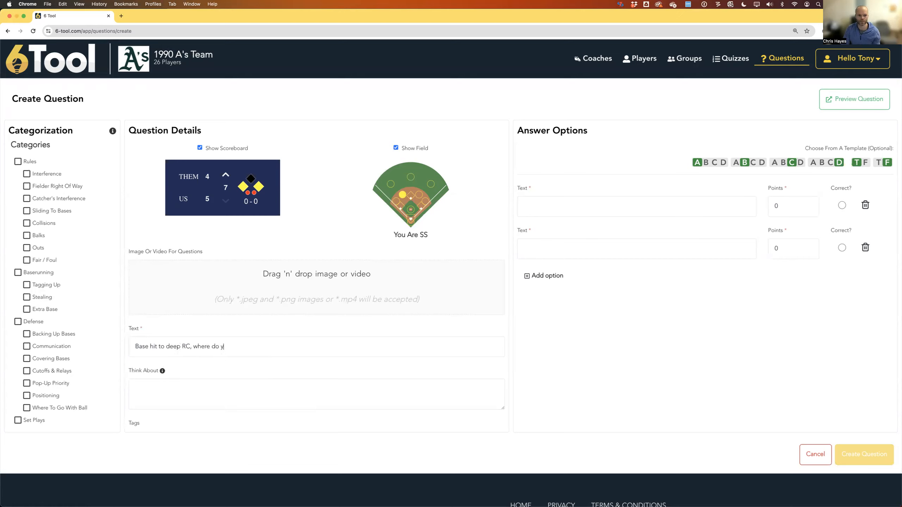
type("ou go for the cut?")
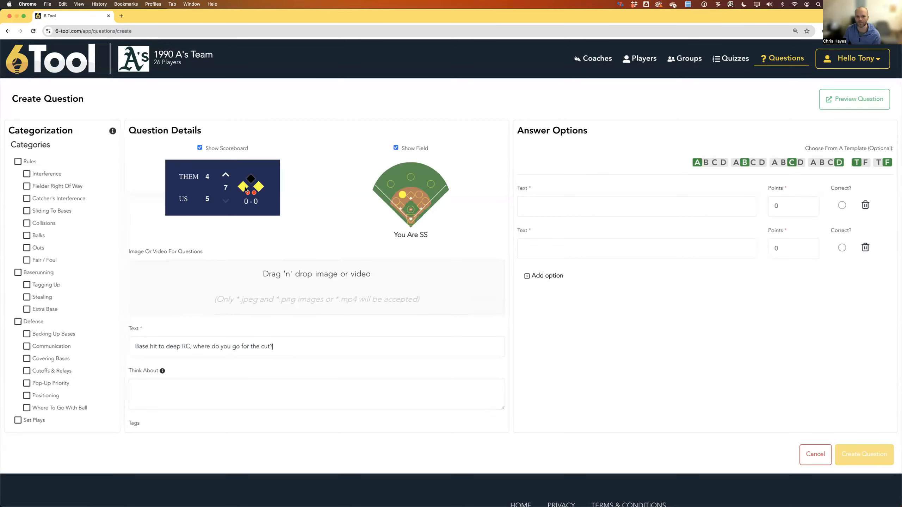
left_click(862, 100)
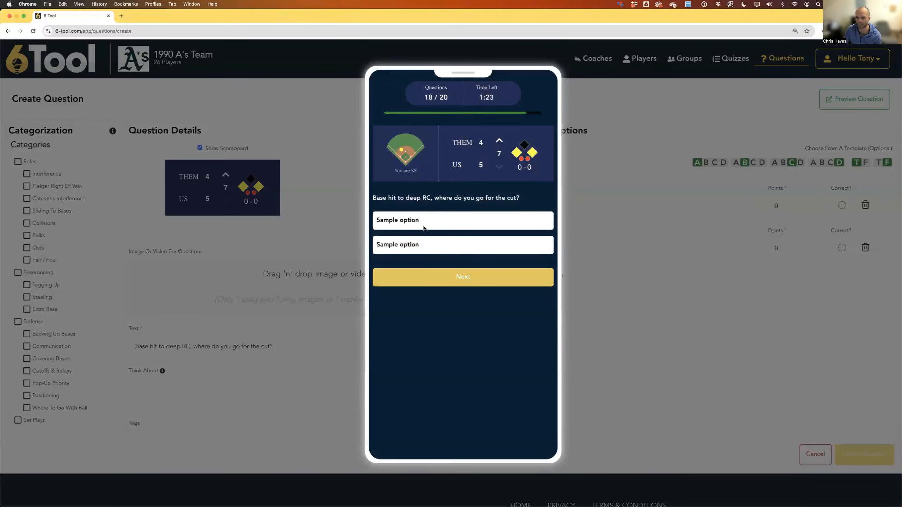
left_click(622, 151)
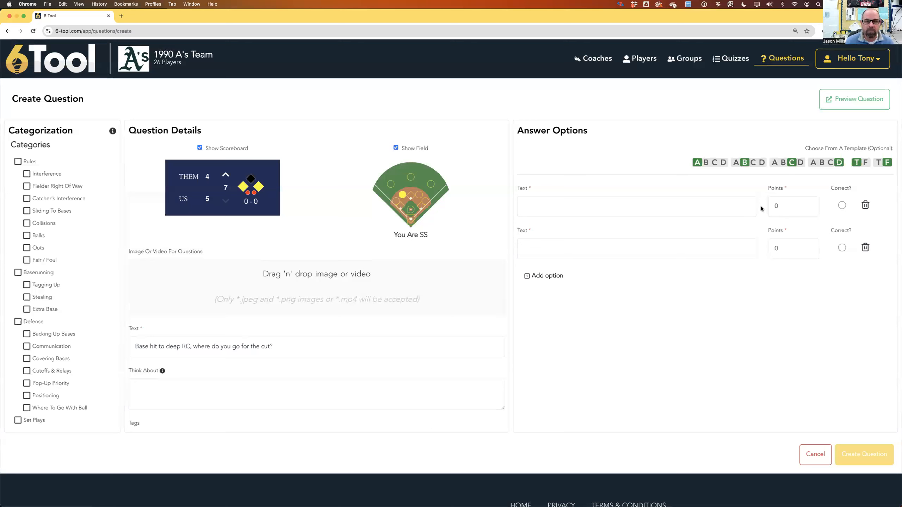
Try the true/false answer templates and the four-option template with B correct, deleting the last two options.
left_click(858, 162)
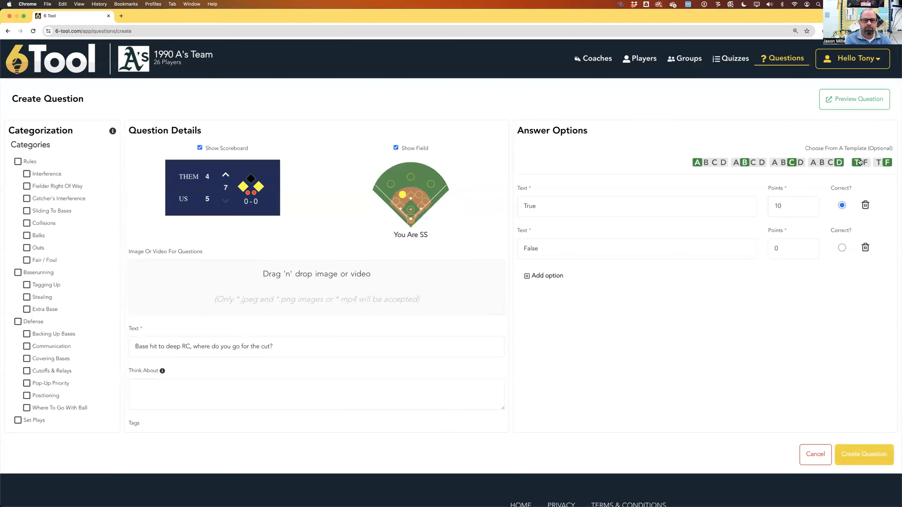
left_click(881, 163)
left_click(859, 163)
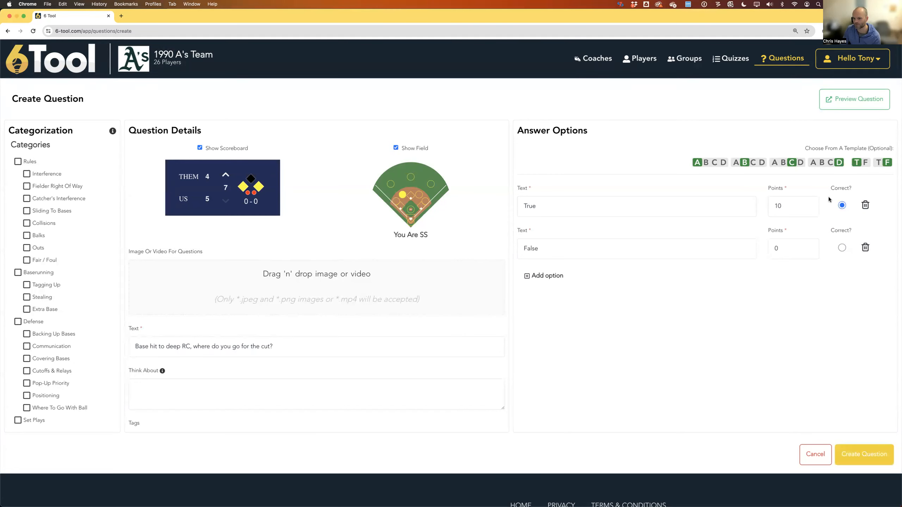
left_click(746, 163)
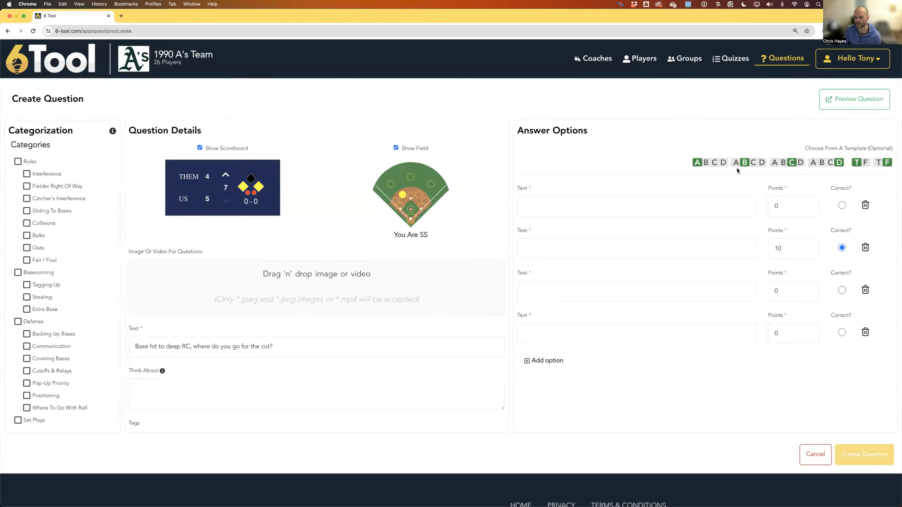
left_click(866, 334)
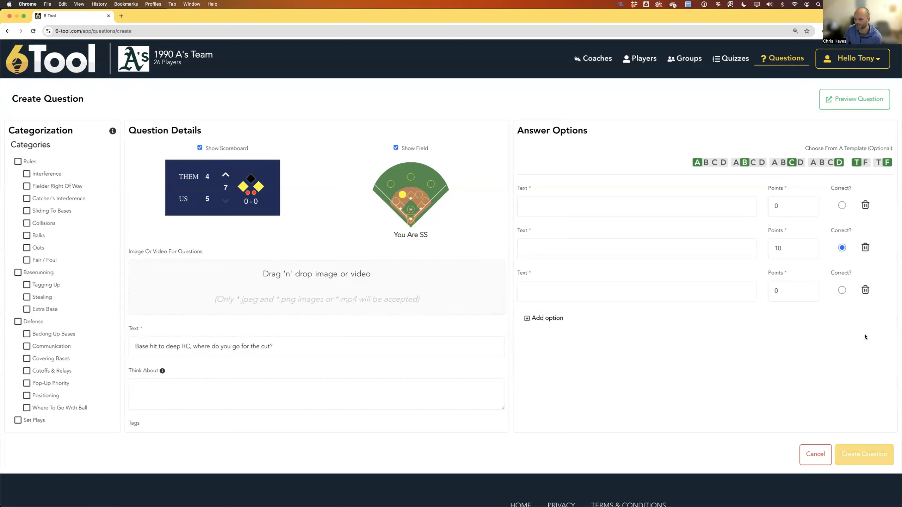
left_click(866, 290)
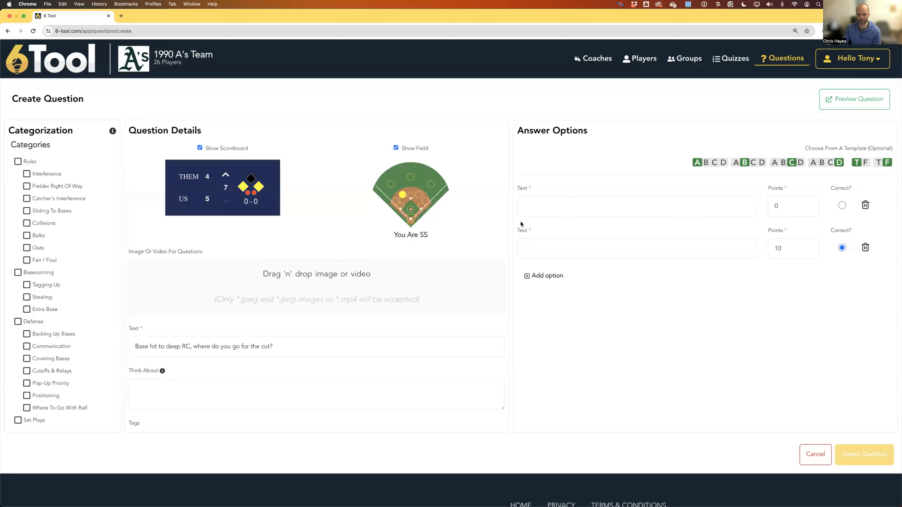
Replace the question text with "What did I just put on?".
triple_click(272, 347)
type("What did I just put on?")
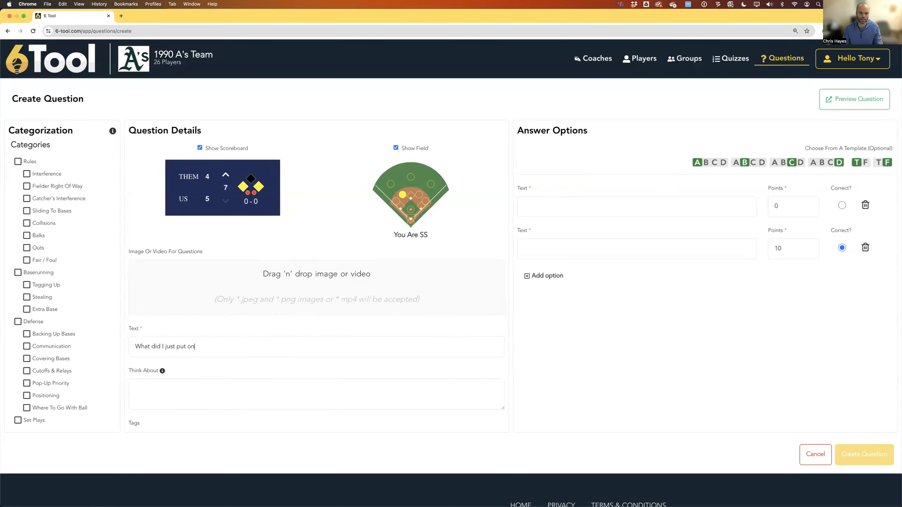
Apply the four-option answer template with B correct and enter H&R as the first answer.
left_click(746, 162)
left_click(622, 207)
type("H&R")
key("Tab")
left_click(600, 250)
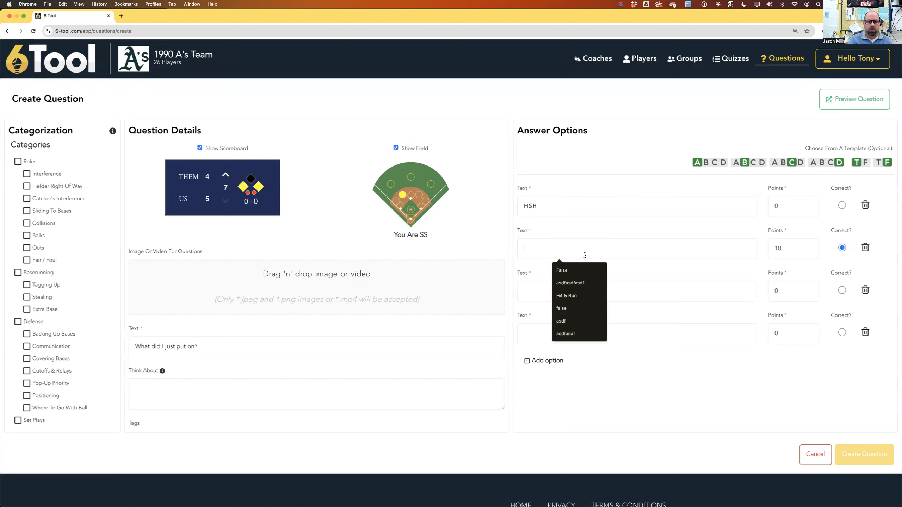
left_click(562, 238)
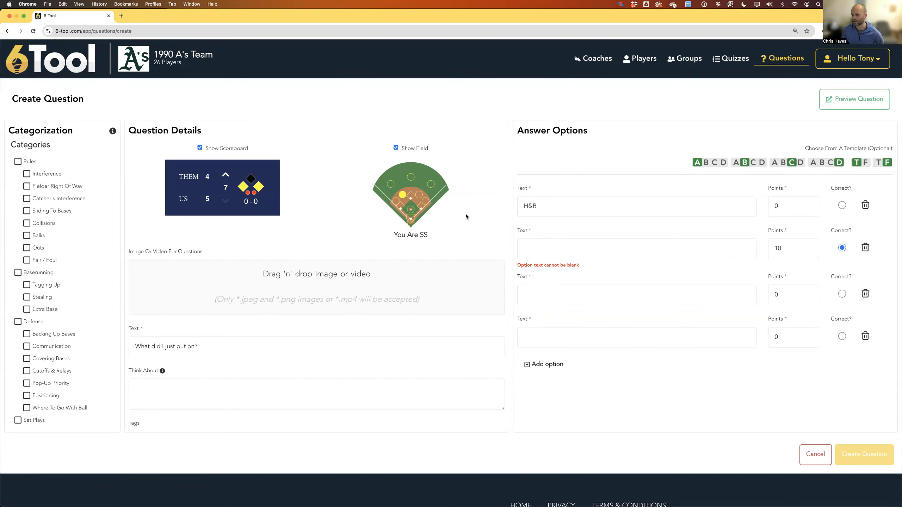
Leave the question form without creating the question, open the team overview, and look through the full player roster.
left_click(178, 55)
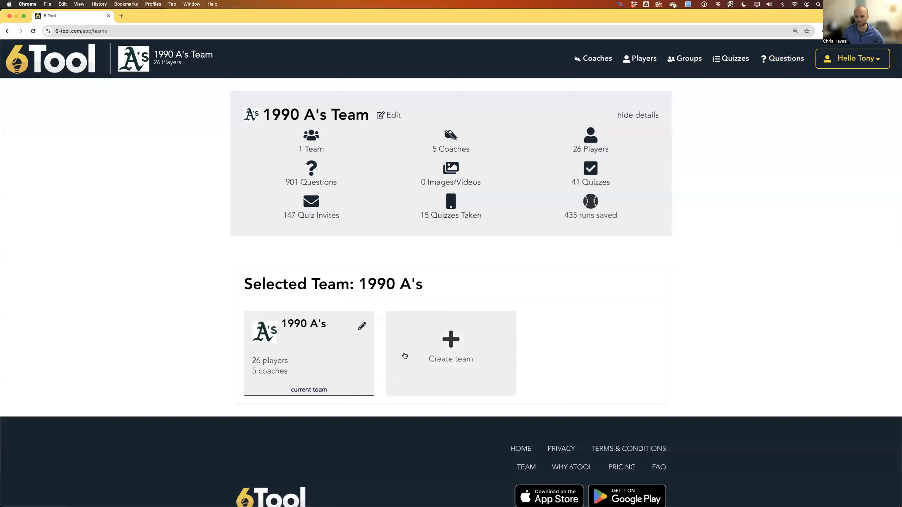
left_click(641, 58)
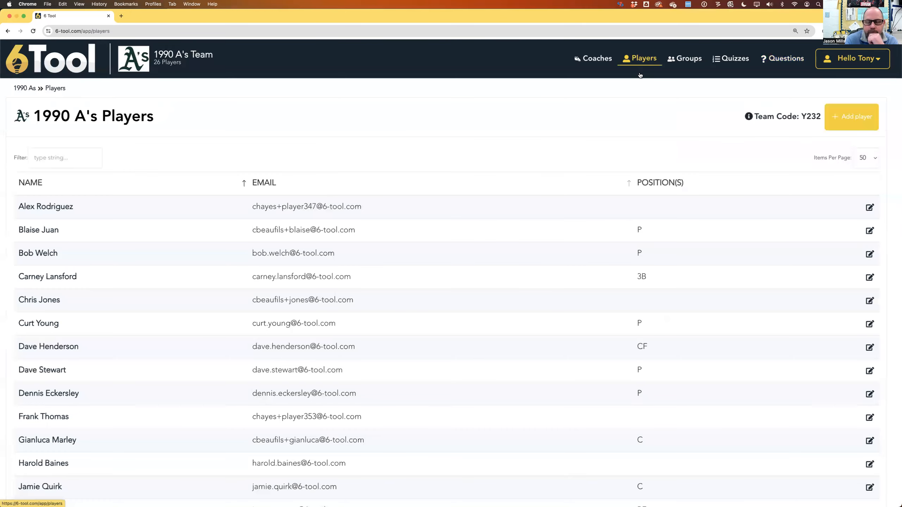
scroll(376, 322, "down", 10)
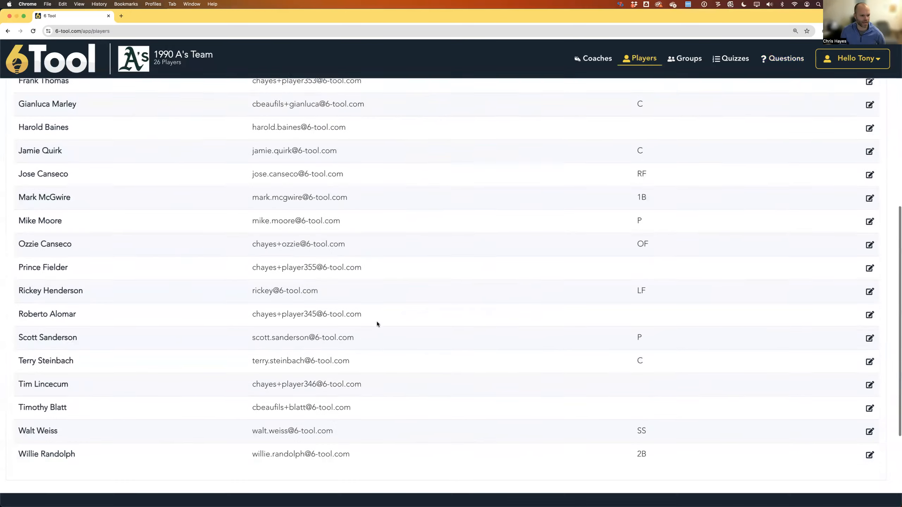
Open Ozzie Canseco's quiz results and try sorting them by date, quiz name and score, finishing with the most recent date first.
scroll(35, 286, "up", 3)
left_click(35, 285)
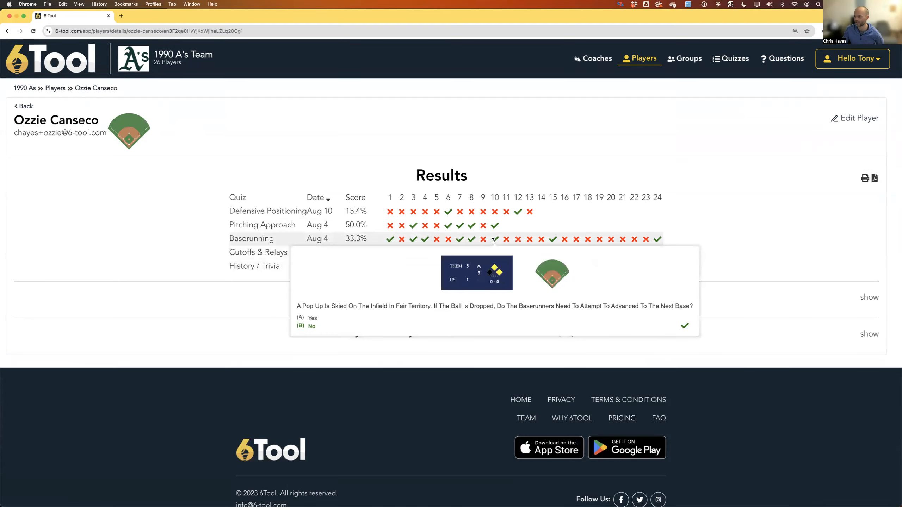
left_click(328, 199)
left_click(328, 199)
left_click(242, 198)
left_click(242, 198)
left_click(359, 197)
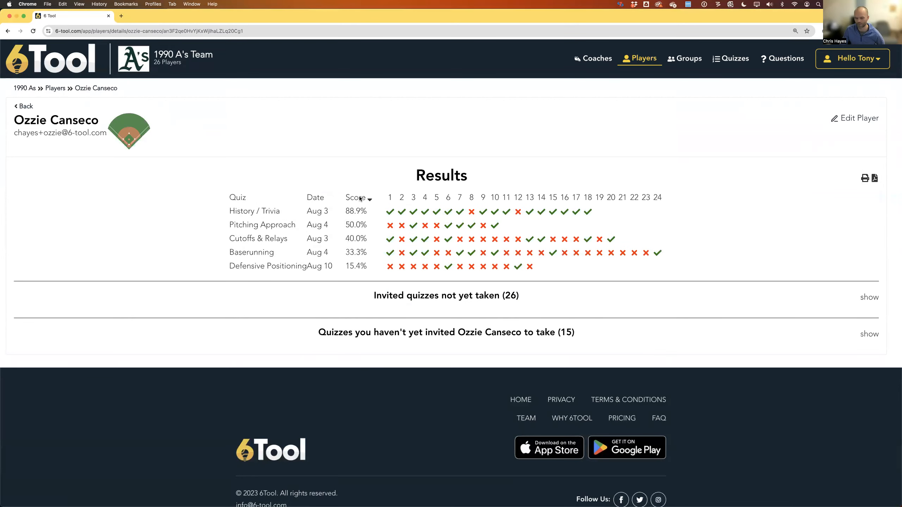
left_click(321, 198)
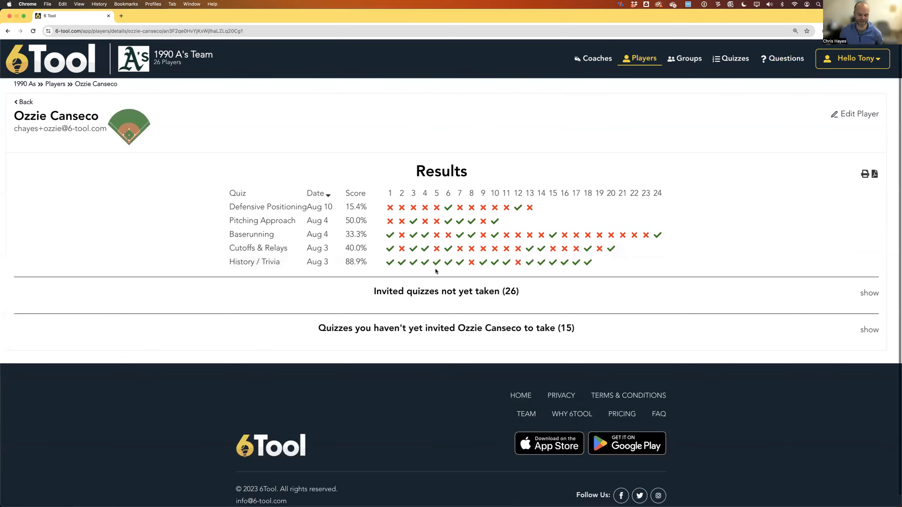
Examine the question details behind Baserunning results 10 and 20 and Defensive Positioning result 13.
mouse_move(494, 234)
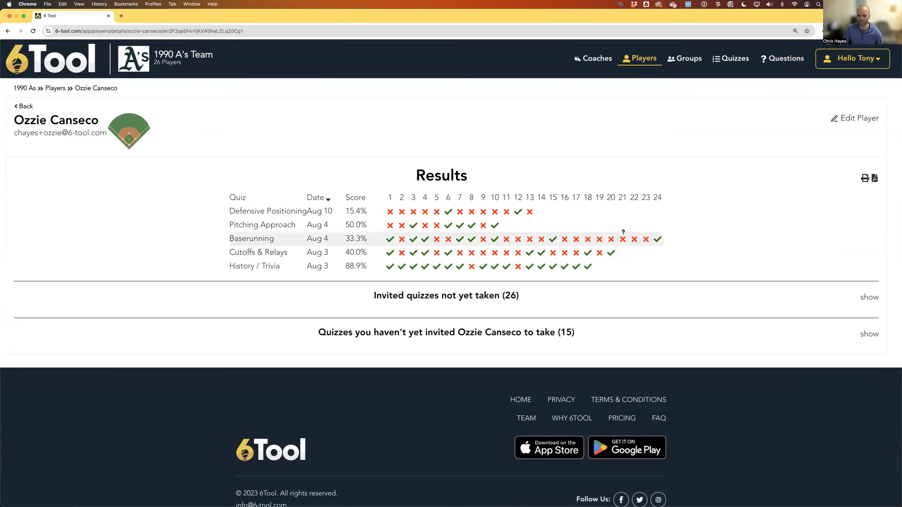
mouse_move(611, 236)
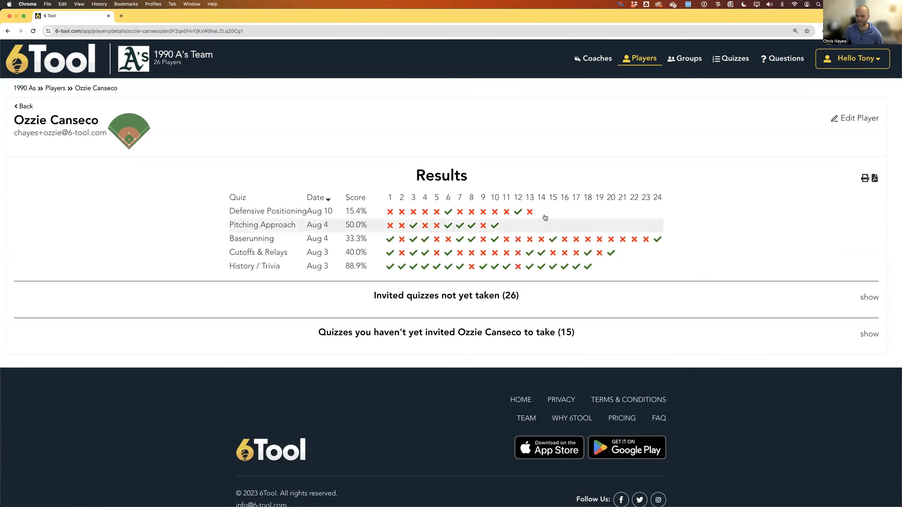
mouse_move(530, 213)
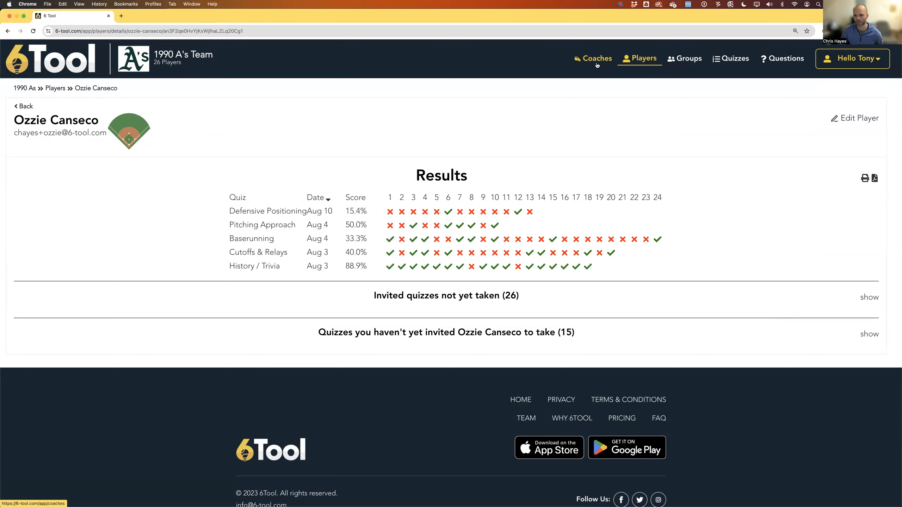
Preview the Baserunning auto-quiz setup from the team's quizzes and leave it without creating a quiz.
left_click(735, 65)
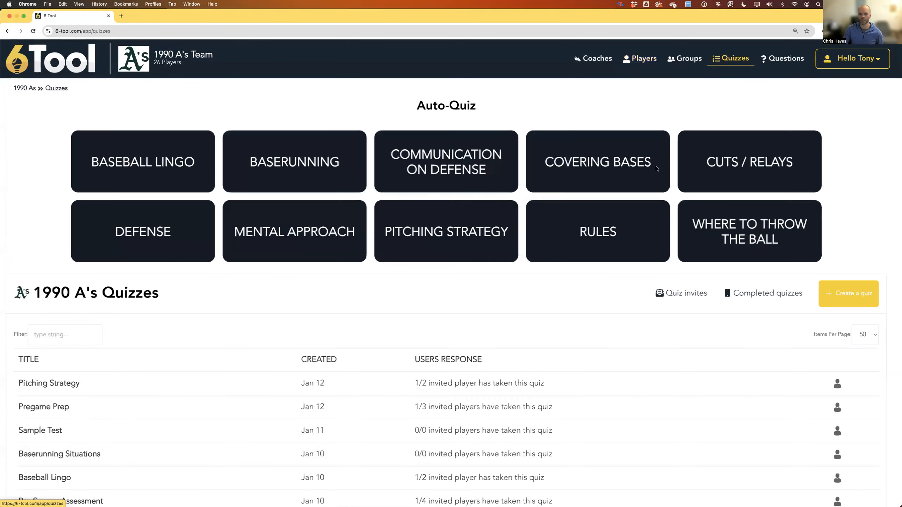
left_click(296, 171)
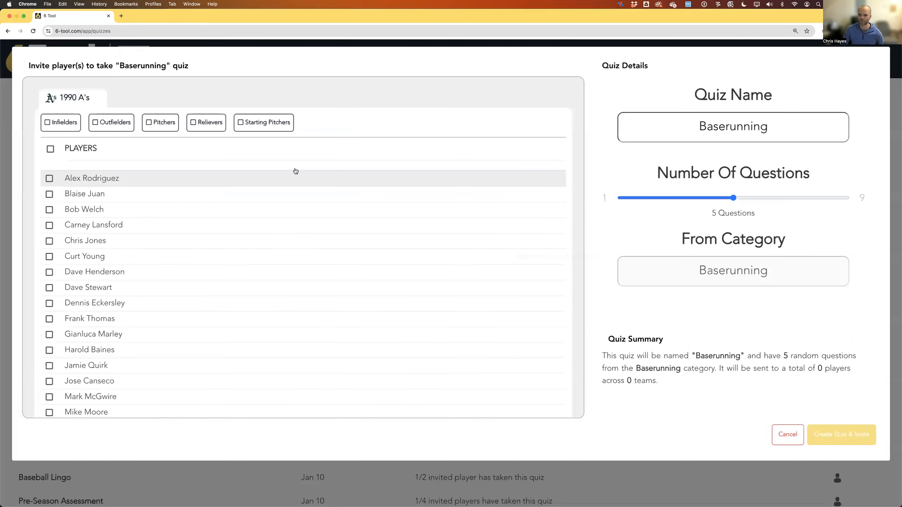
left_click(786, 437)
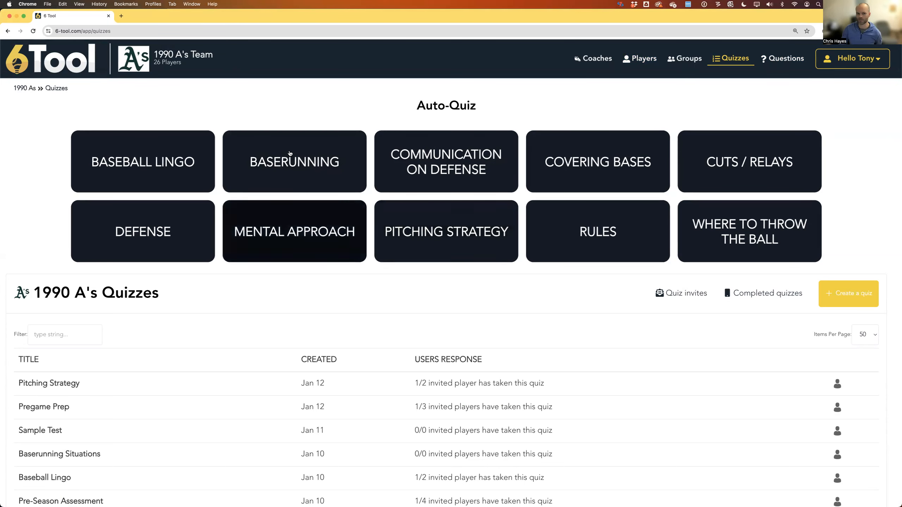
Open the team's question library and filter it to the Cutoffs & Relays category under Defense.
left_click(785, 59)
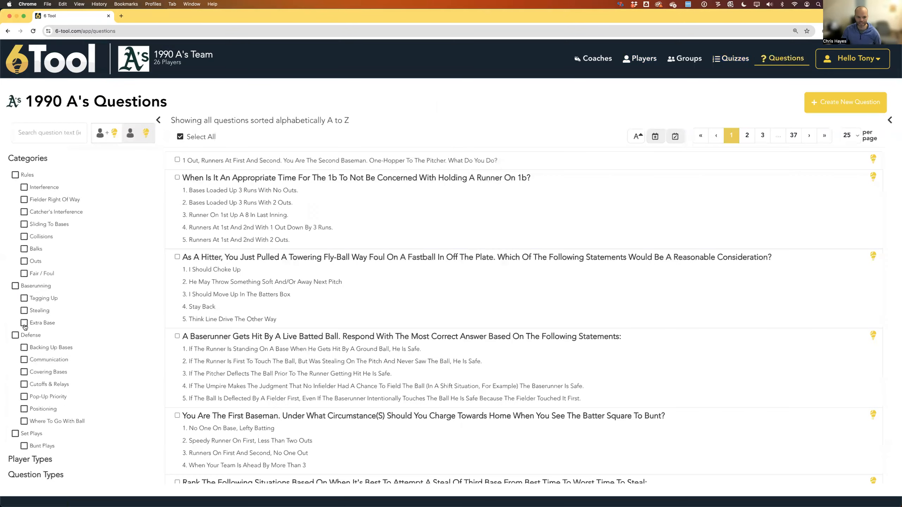
left_click(24, 385)
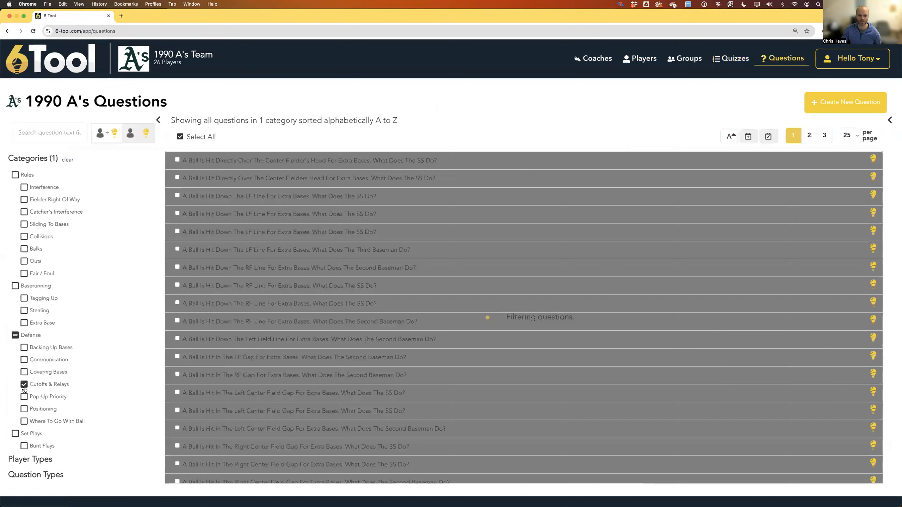